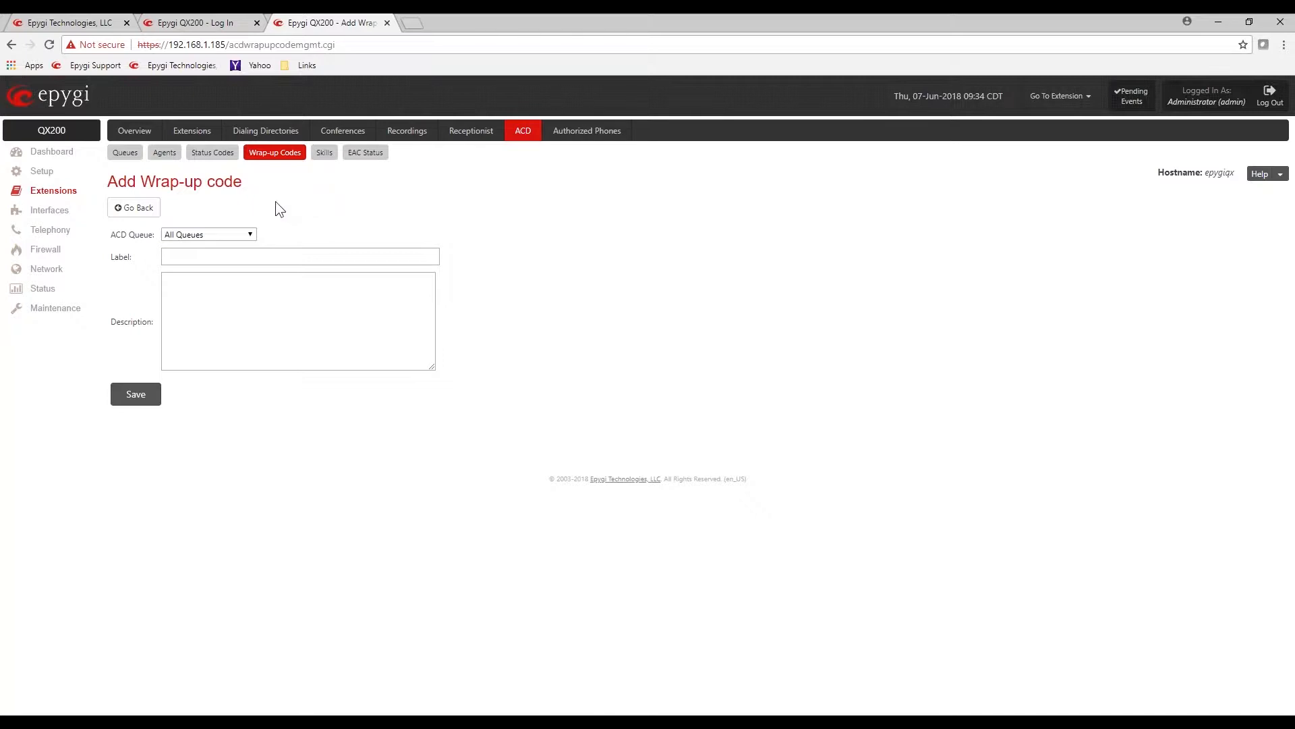
# Add a wrap-up code labelled "Paid invoice" for All Queues and save it
pyautogui.moveTo(116, 234); pyautogui.dragTo(152, 231)
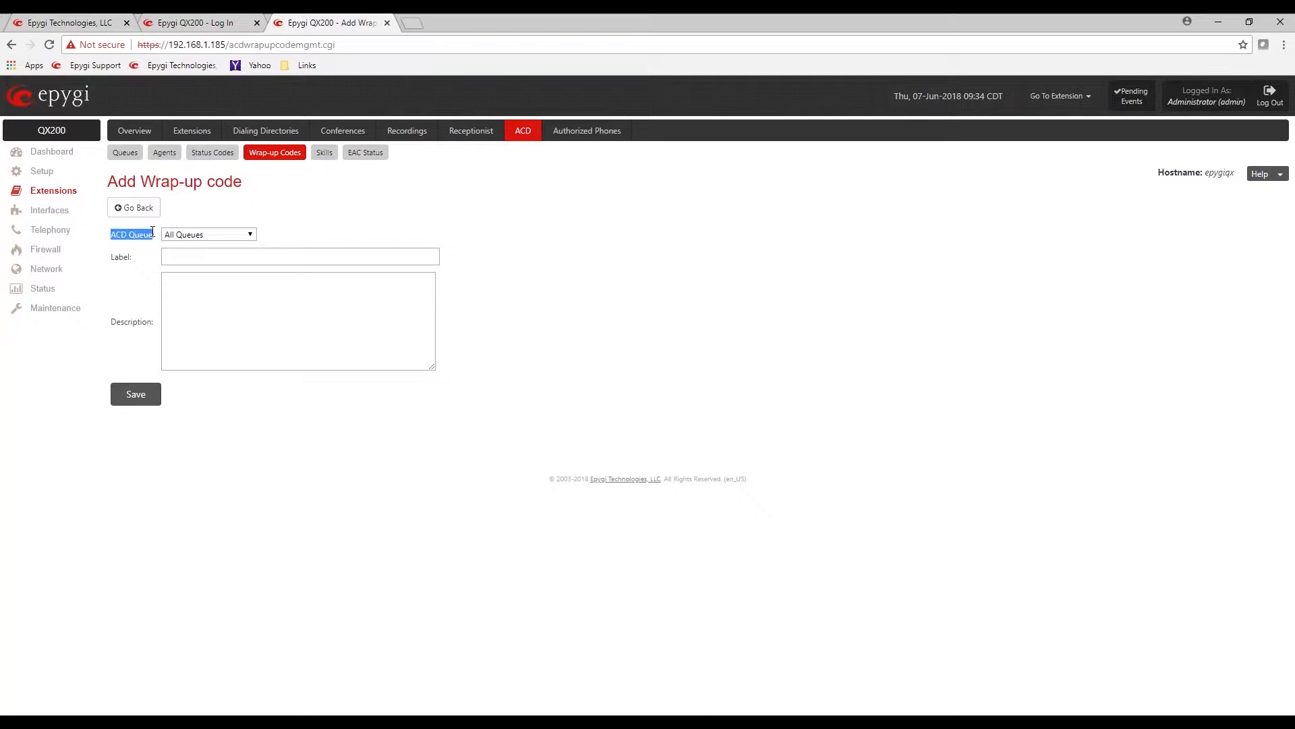
pyautogui.click(254, 235)
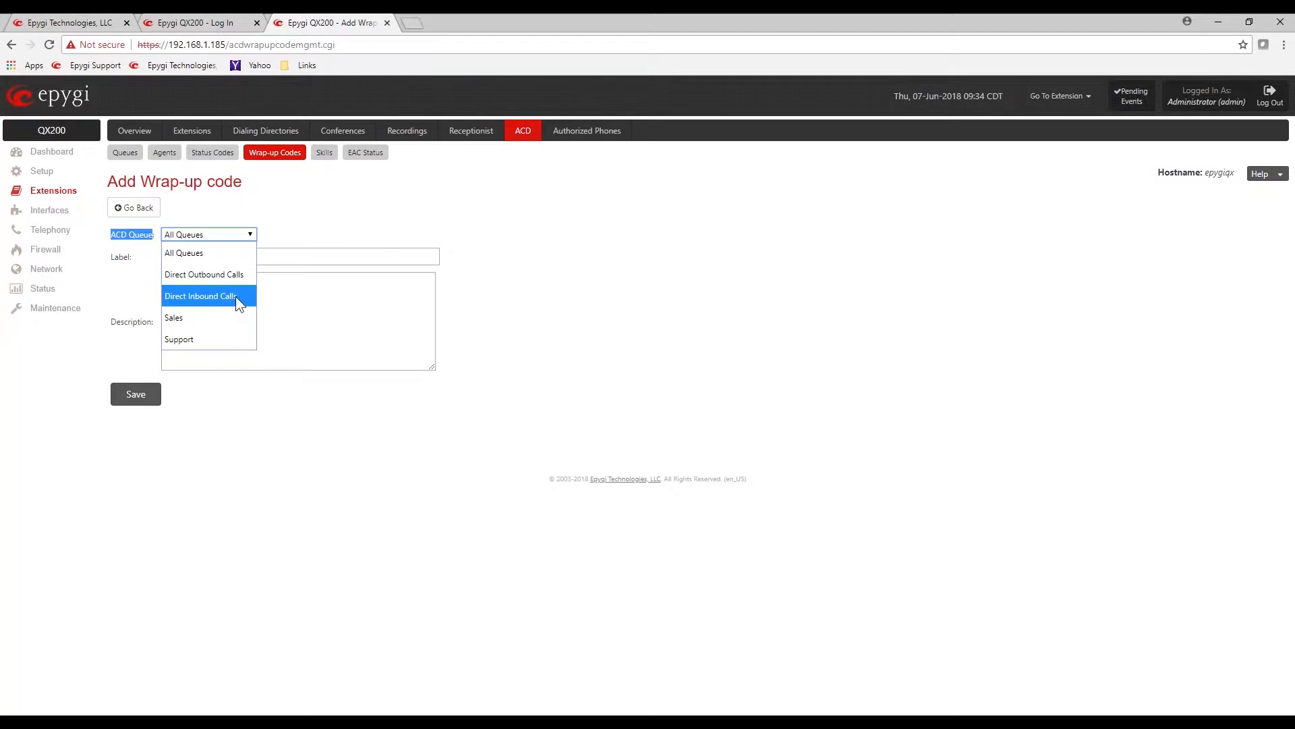
pyautogui.click(310, 248)
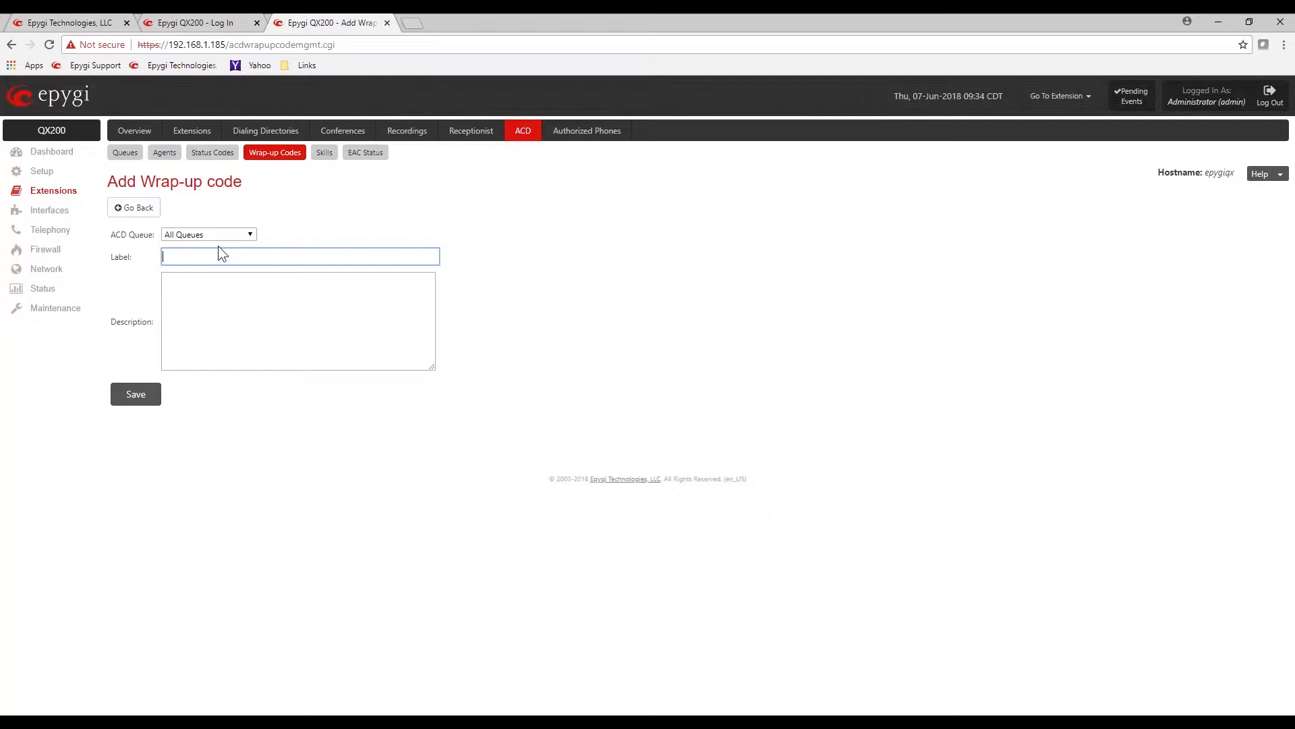
pyautogui.press('Down')
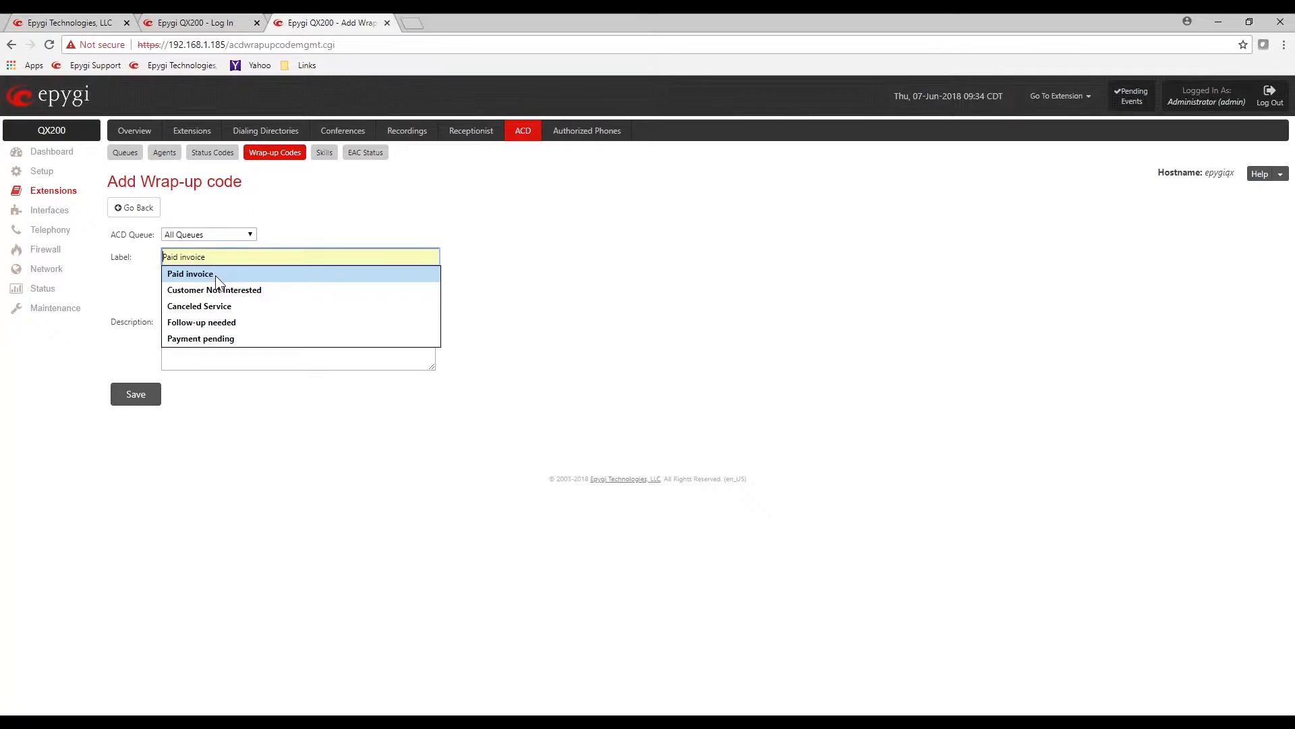
pyautogui.click(216, 275)
pyautogui.click(215, 297)
pyautogui.click(132, 396)
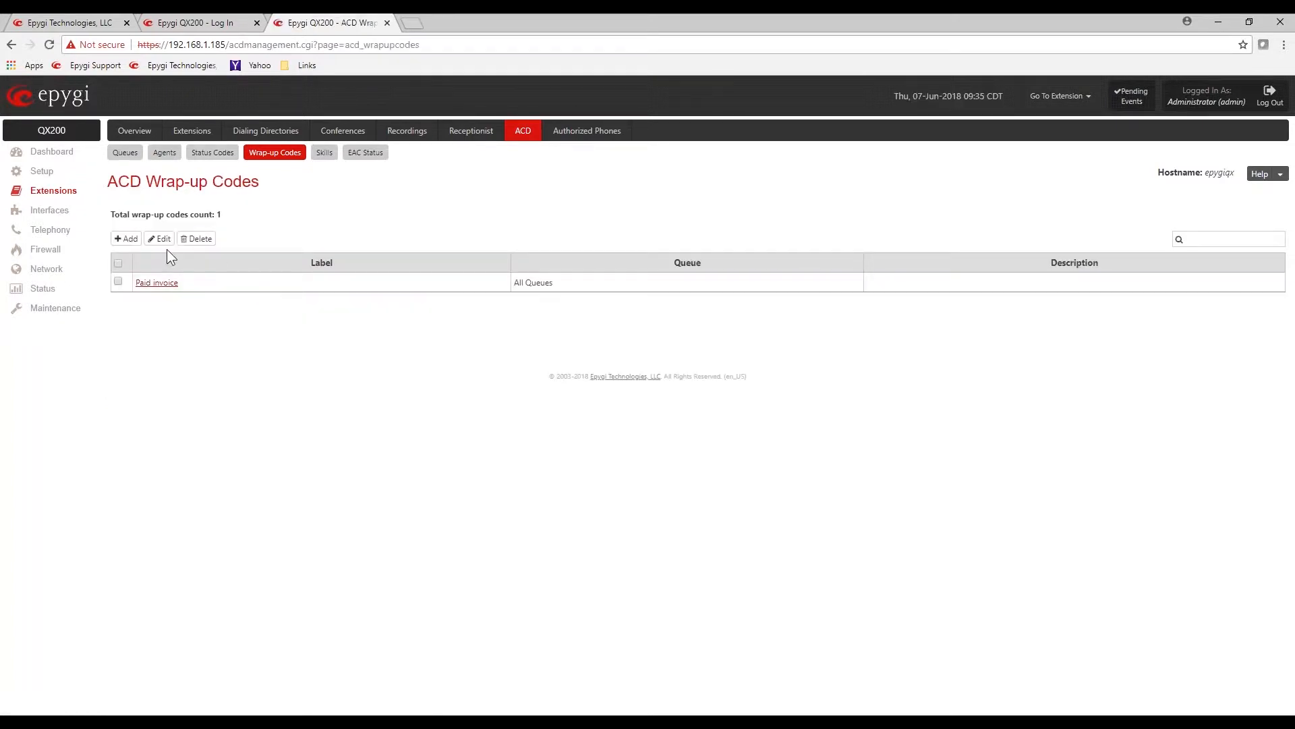
# Add a wrap-up code labelled "Payment pending" for the Sales queue and save it
pyautogui.click(126, 238)
pyautogui.click(236, 257)
pyautogui.click(249, 232)
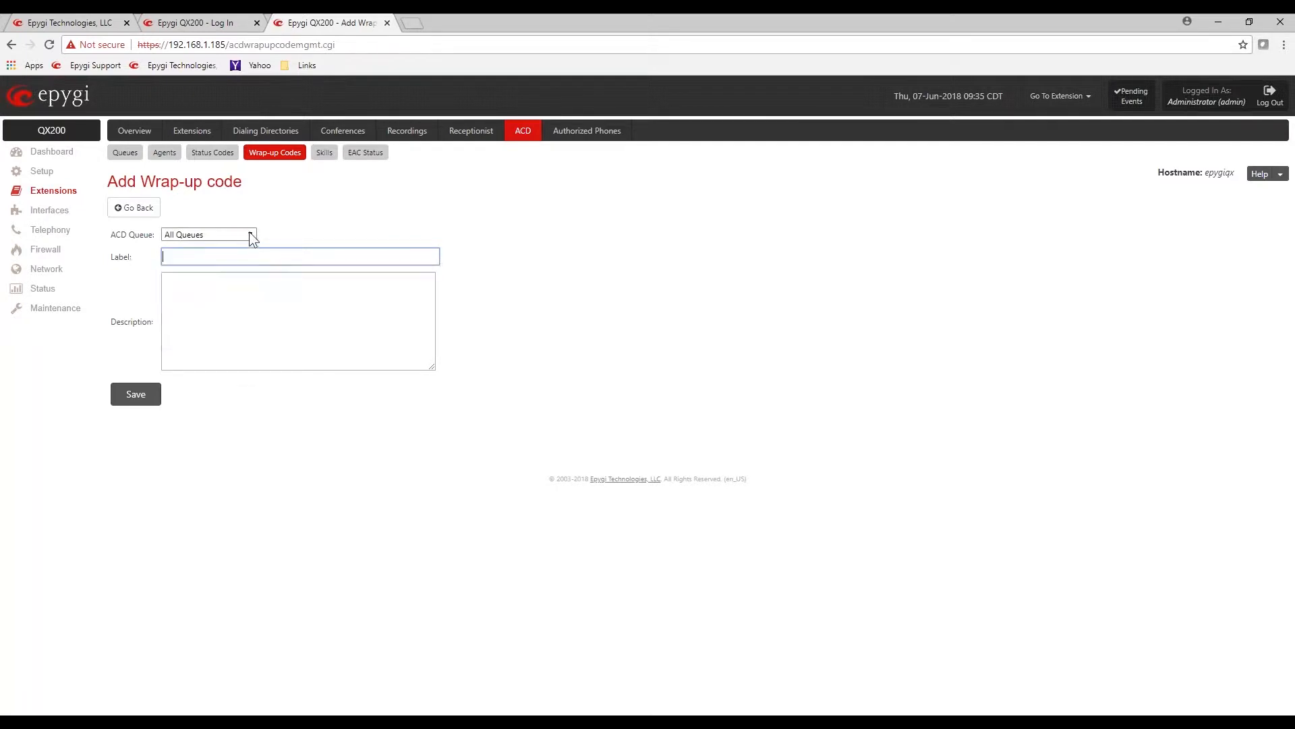
pyautogui.click(189, 317)
pyautogui.click(258, 257)
pyautogui.click(259, 257)
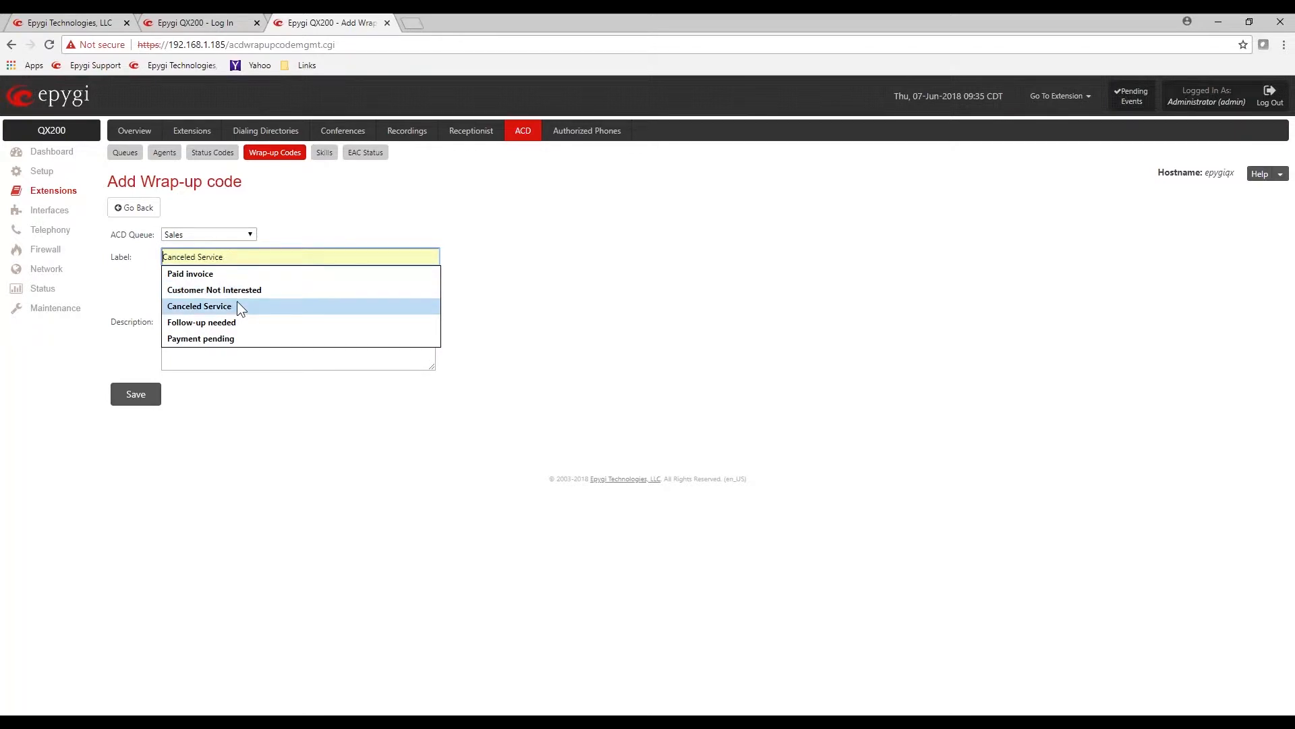
pyautogui.click(227, 339)
pyautogui.press('Return')
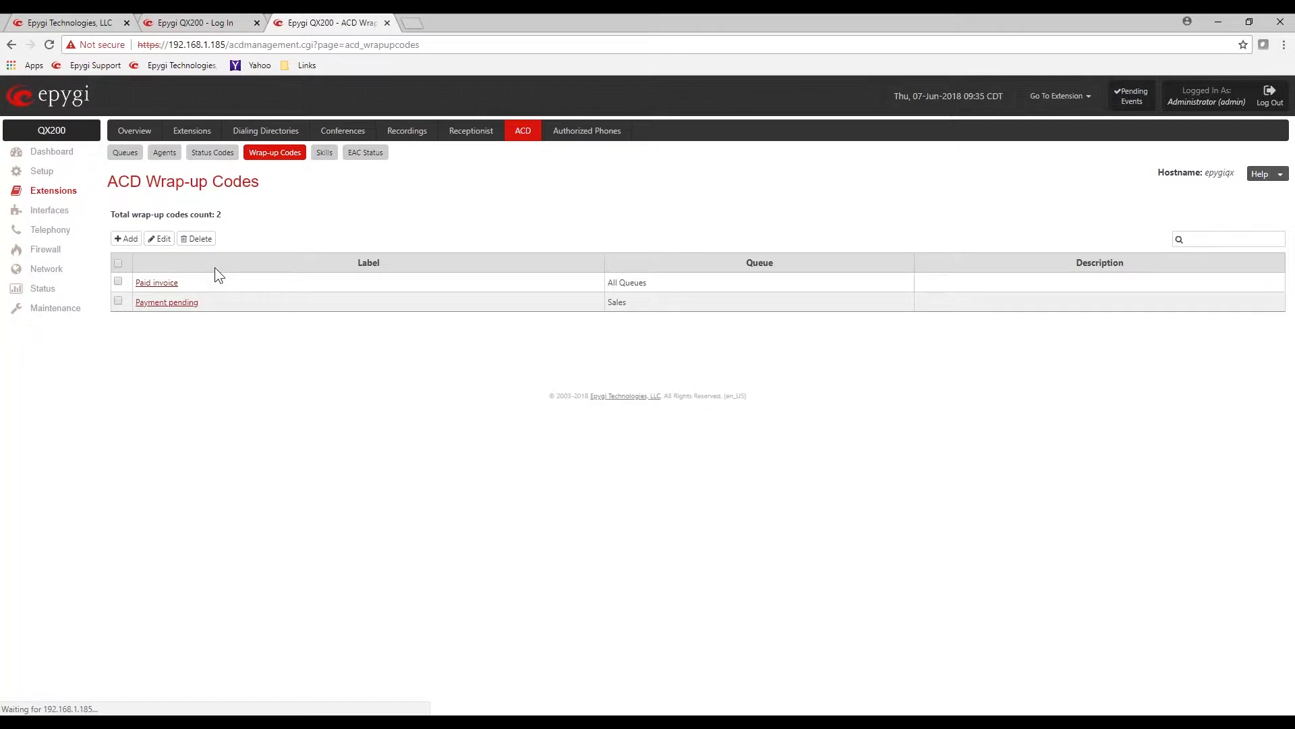
# Add a wrap-up code labelled "Customer Not Interested" for All Queues and save it
pyautogui.click(128, 239)
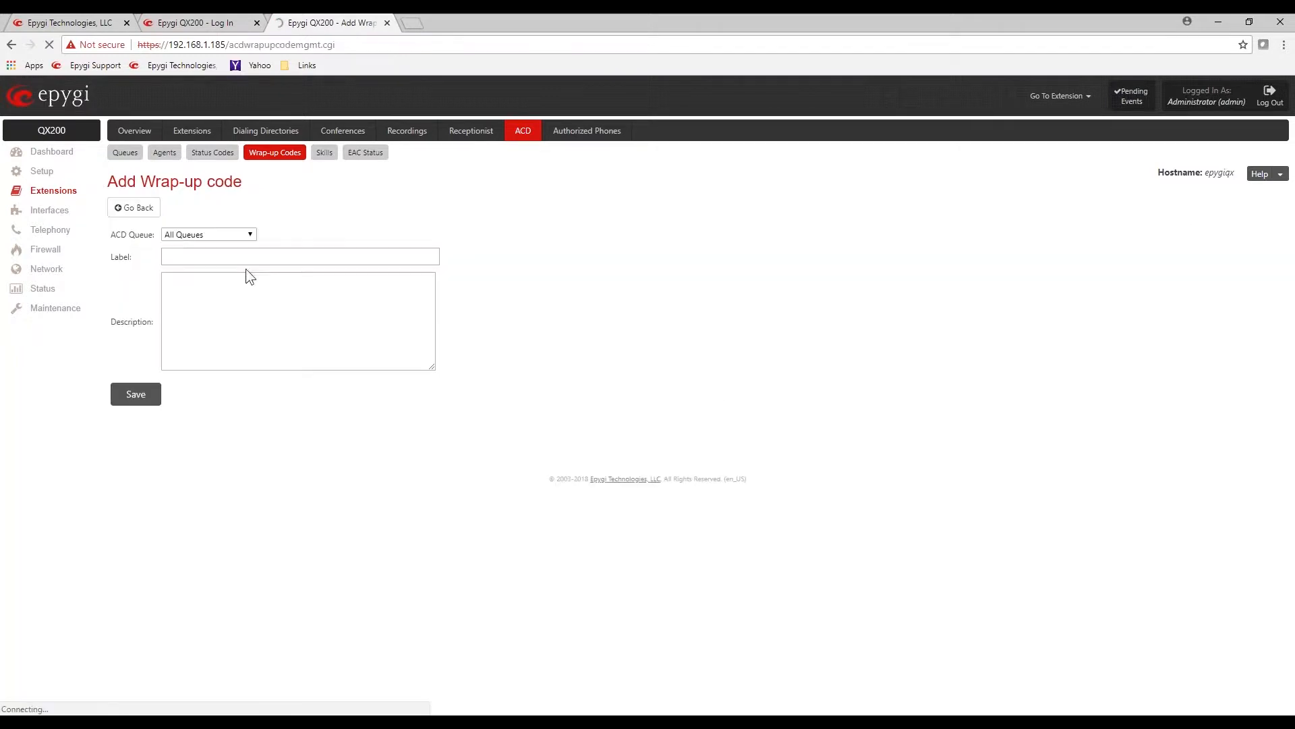
pyautogui.click(250, 233)
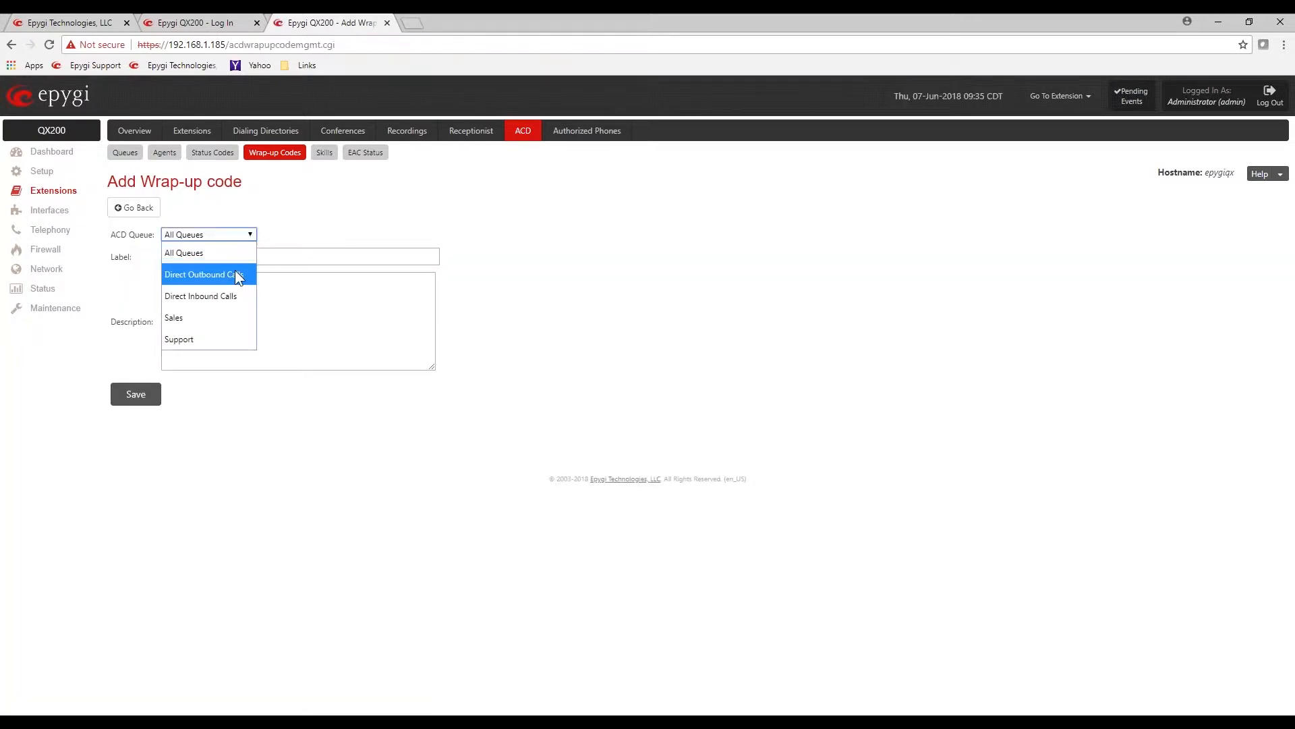
pyautogui.click(342, 236)
pyautogui.click(273, 258)
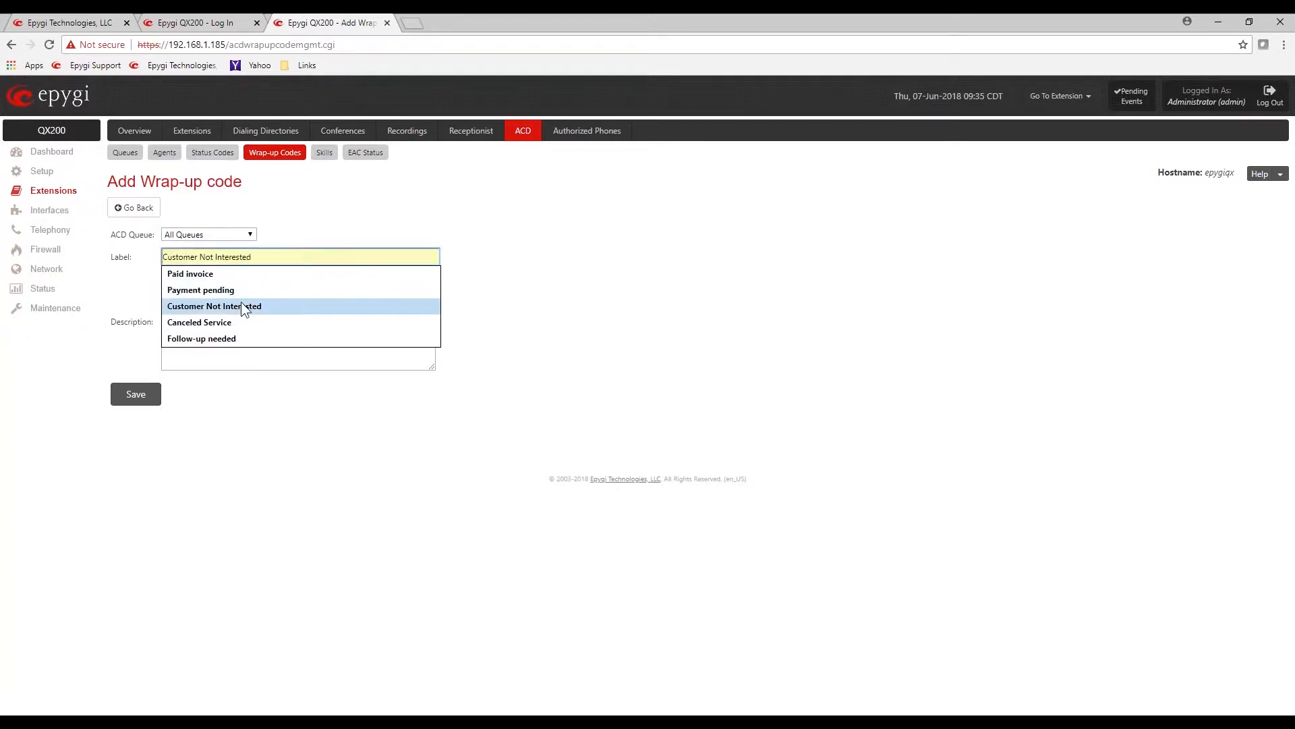
pyautogui.click(243, 306)
pyautogui.click(135, 394)
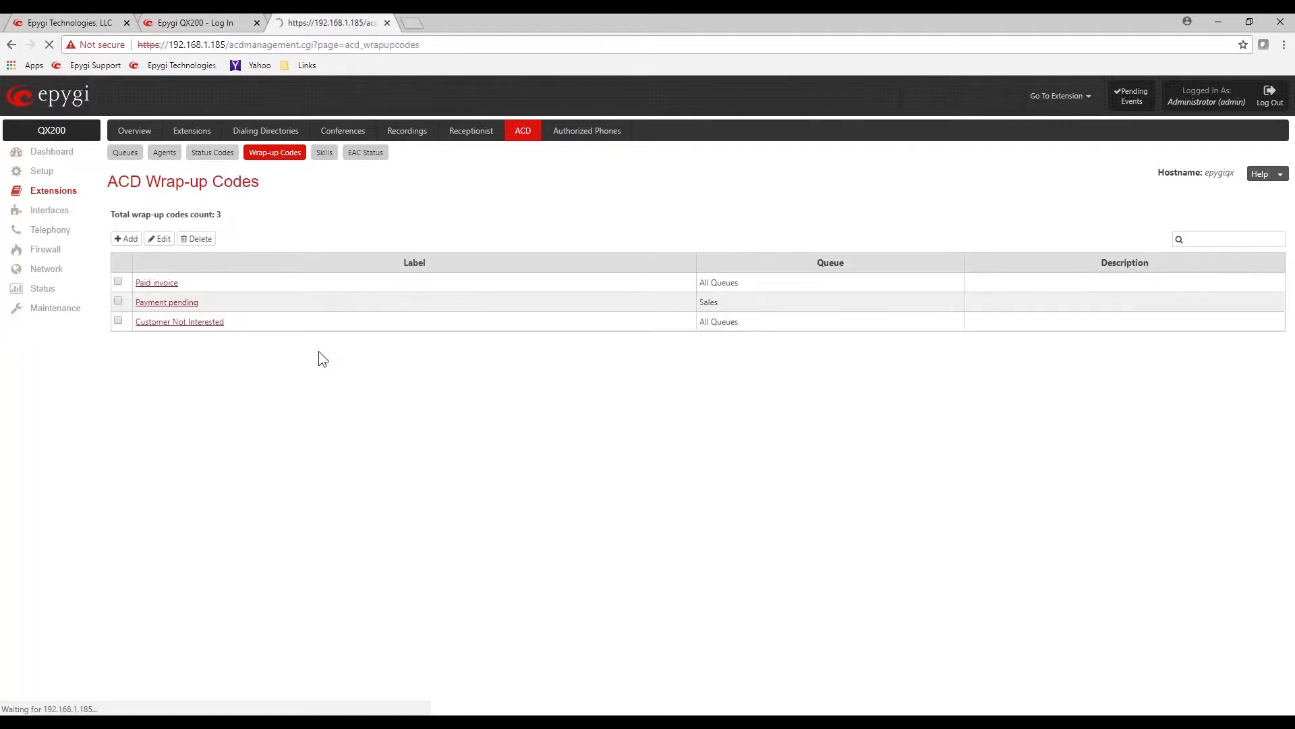
# Add a wrap-up code labelled "Canceled Service" for All Queues and save it
pyautogui.click(126, 239)
pyautogui.click(305, 257)
pyautogui.press('Down')
pyautogui.press('Down')
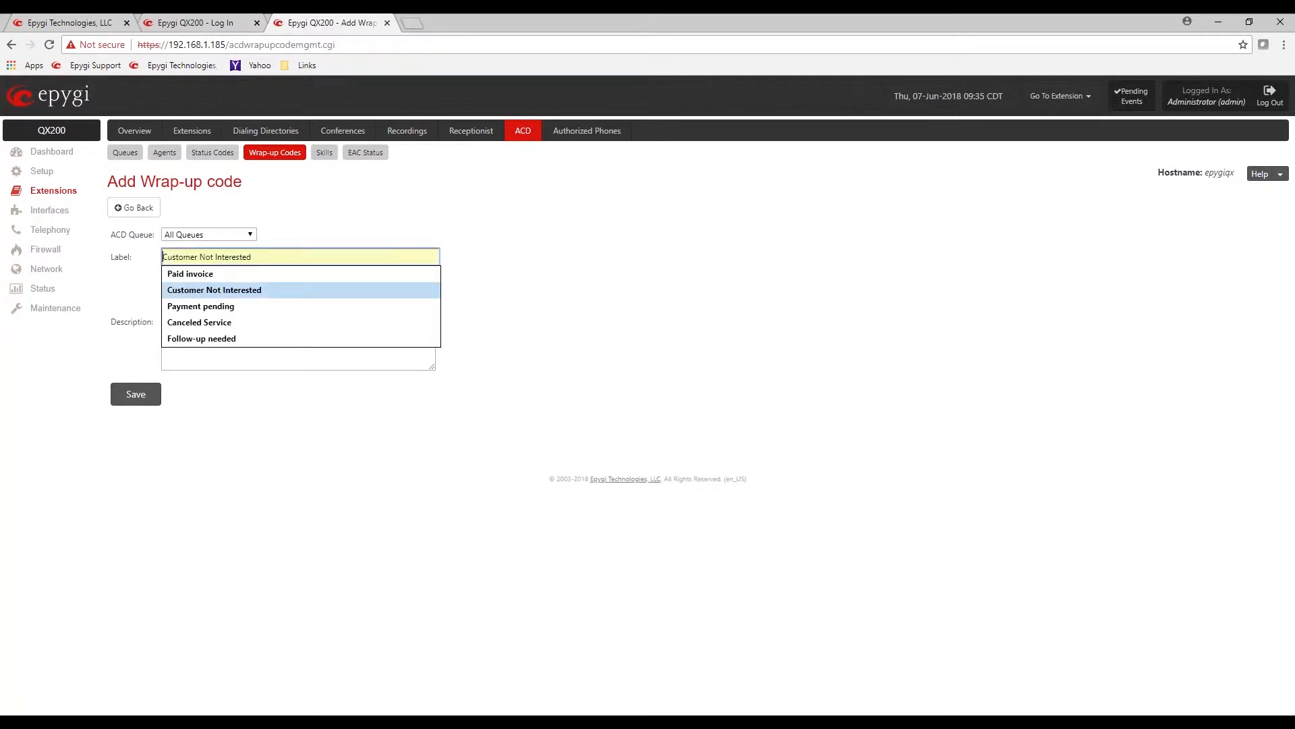
pyautogui.click(274, 320)
pyautogui.click(160, 392)
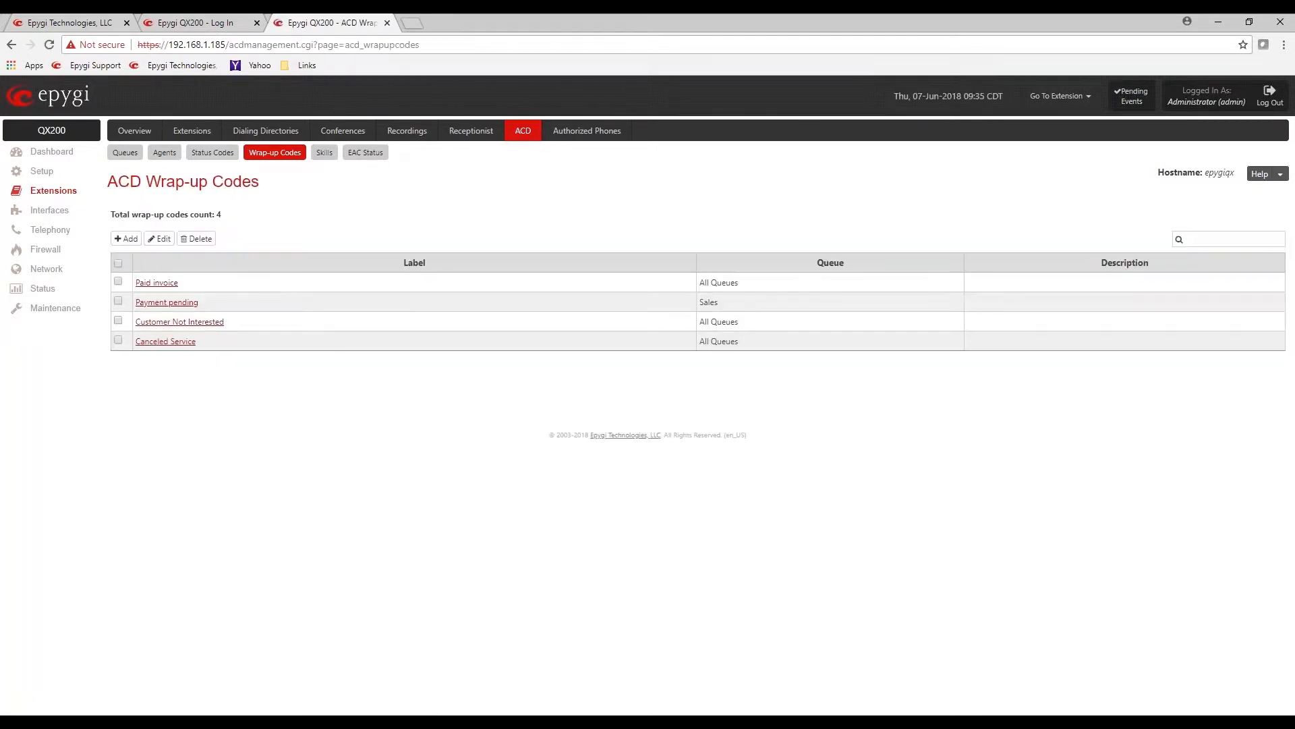
# Add a wrap-up code labelled "Follow-up needed" for All Queues and save it
pyautogui.click(132, 240)
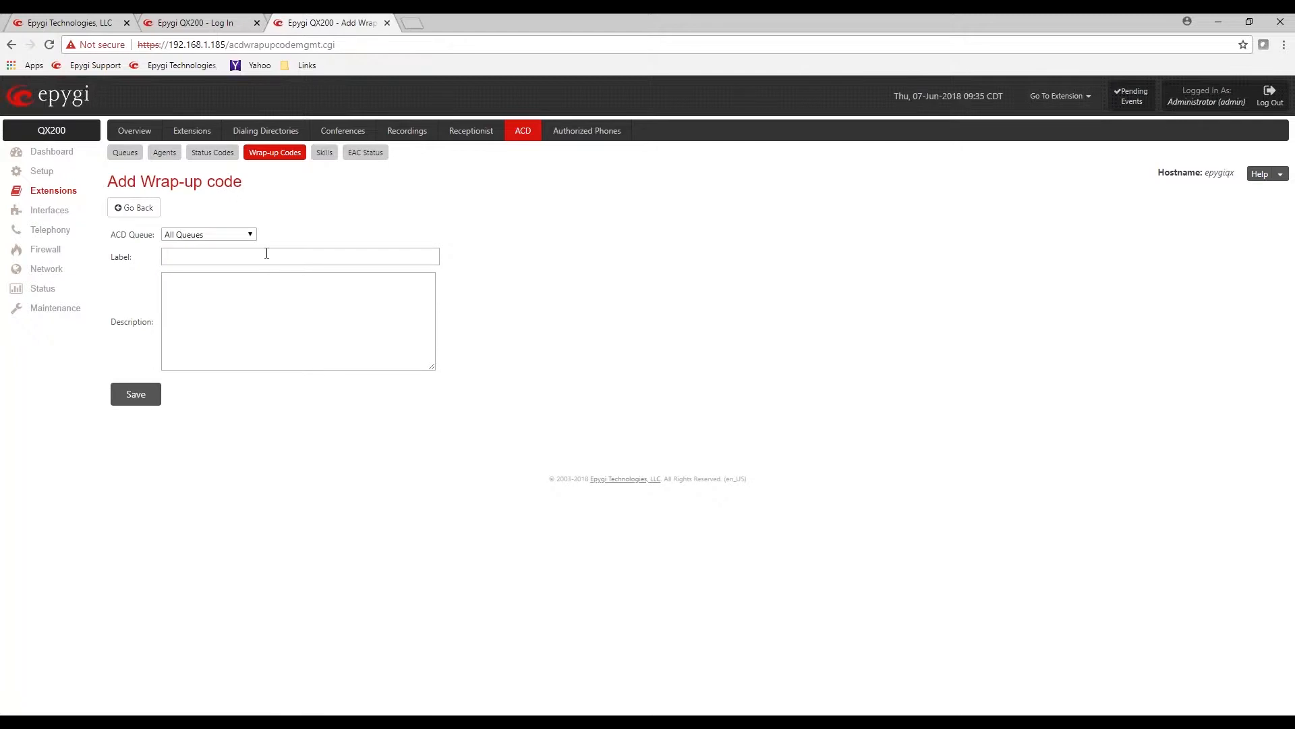
pyautogui.click(258, 251)
pyautogui.click(232, 333)
pyautogui.click(135, 394)
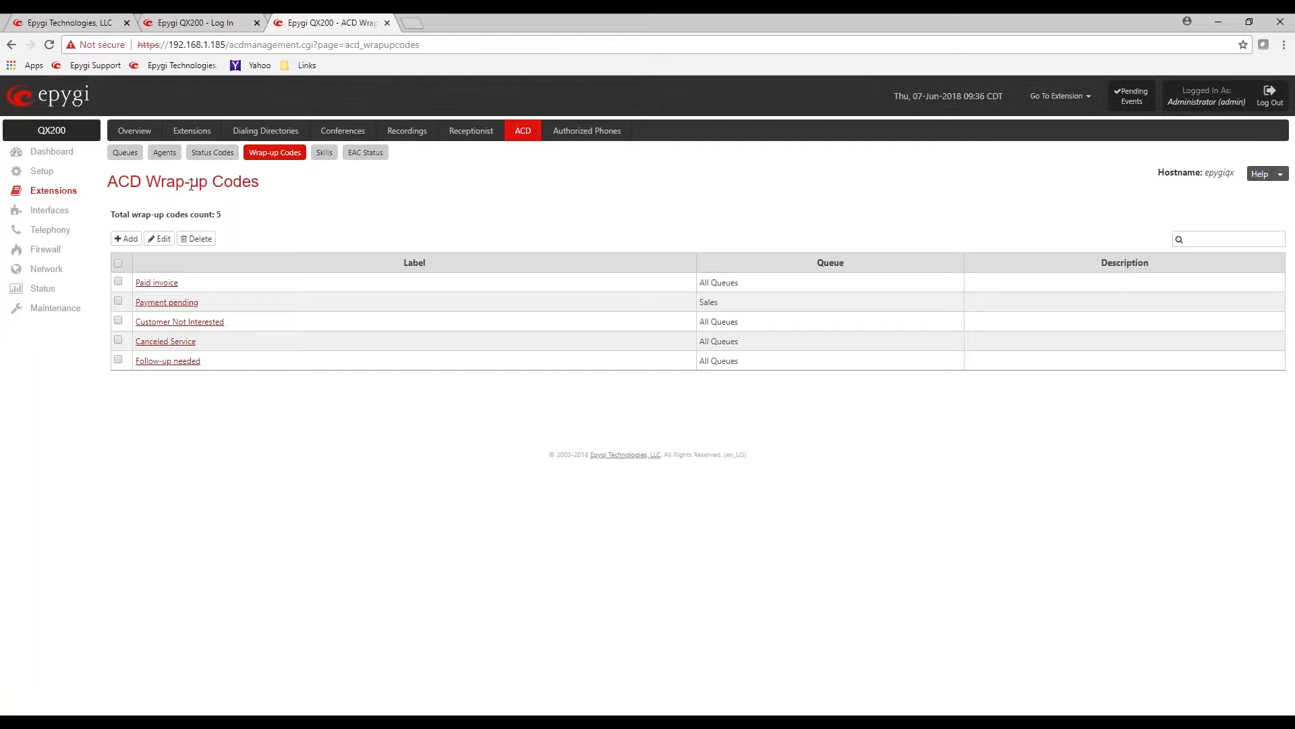
# Review the ACD skills list and the ACD status codes list
pyautogui.click(325, 154)
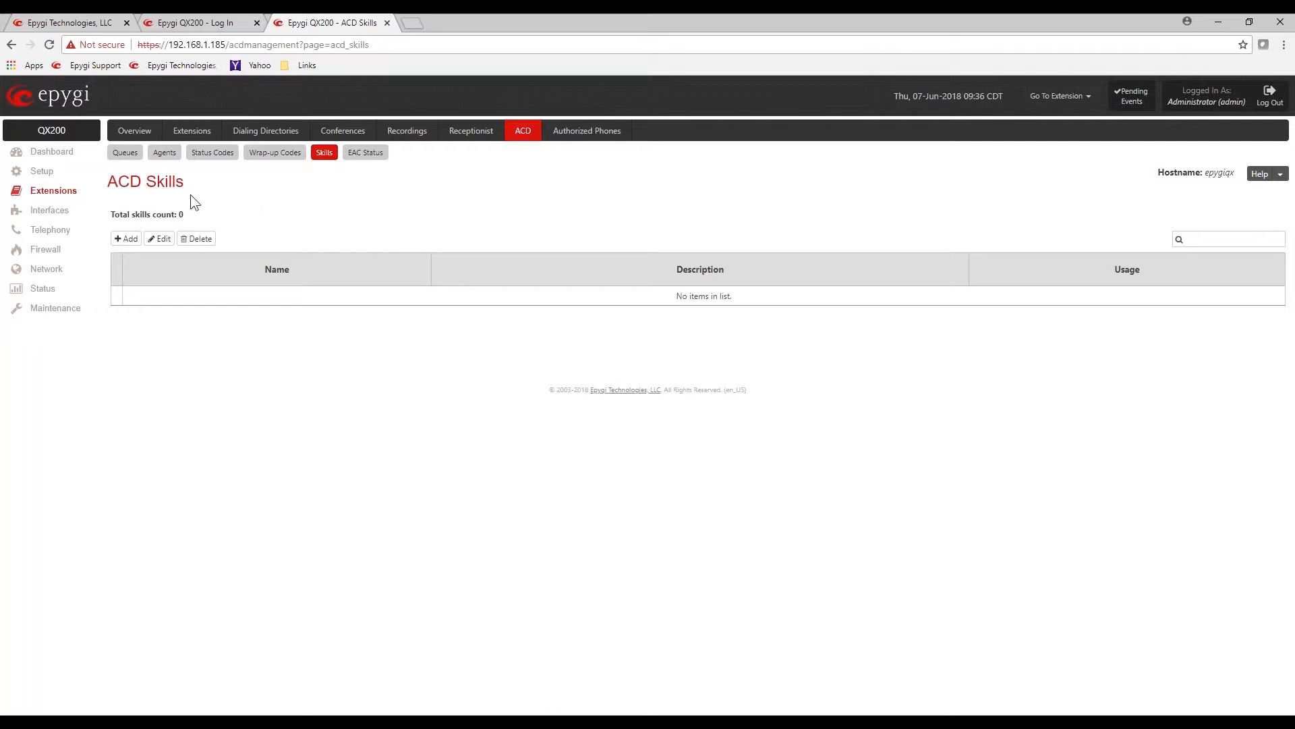
pyautogui.click(206, 152)
pyautogui.tripleClick(274, 209)
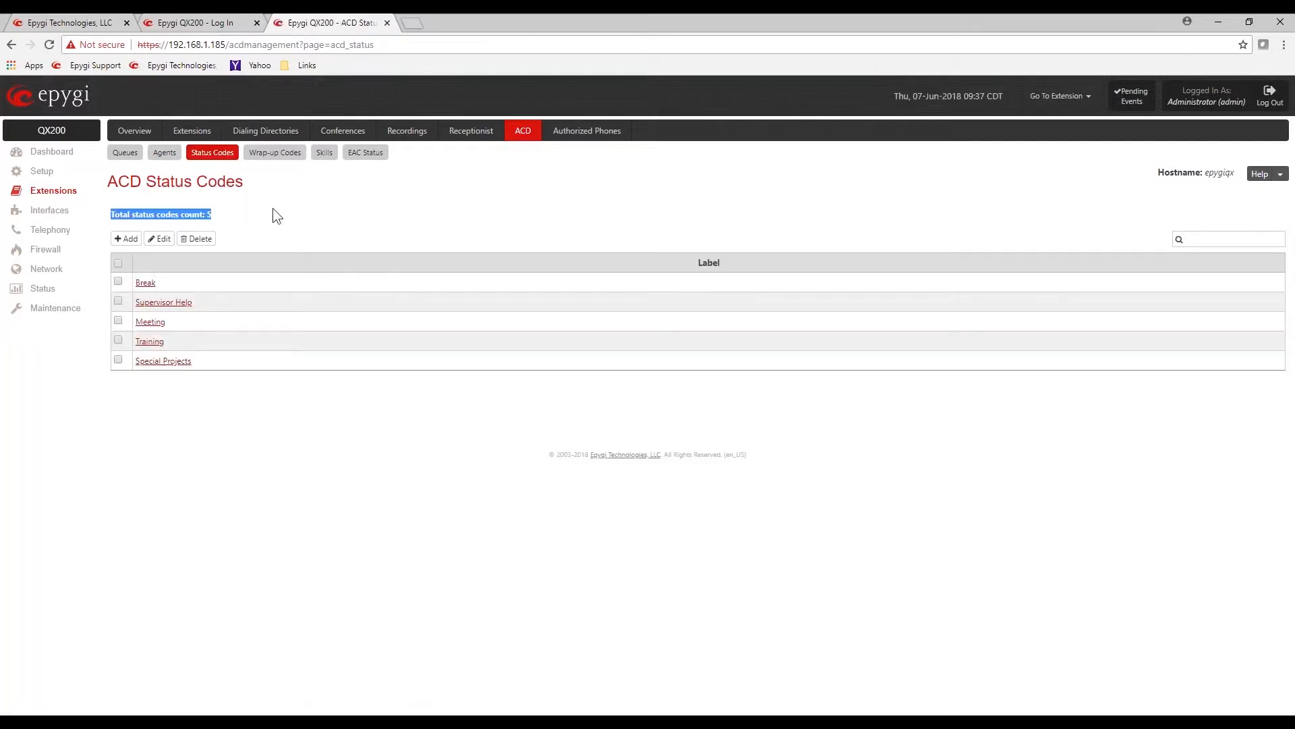
pyautogui.click(317, 220)
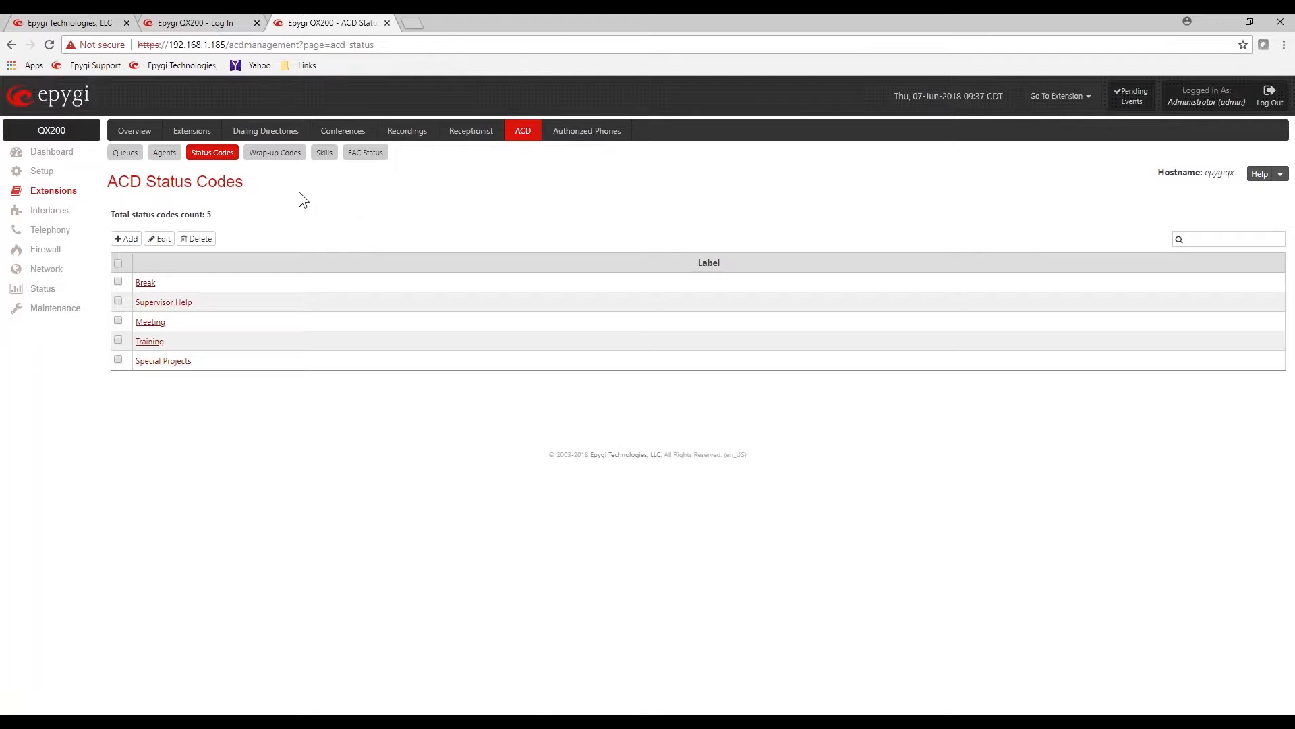
# Open the telephony Call Routing Table and examine the destination number pattern of rule 9 for the Flowroute DID
pyautogui.click(59, 230)
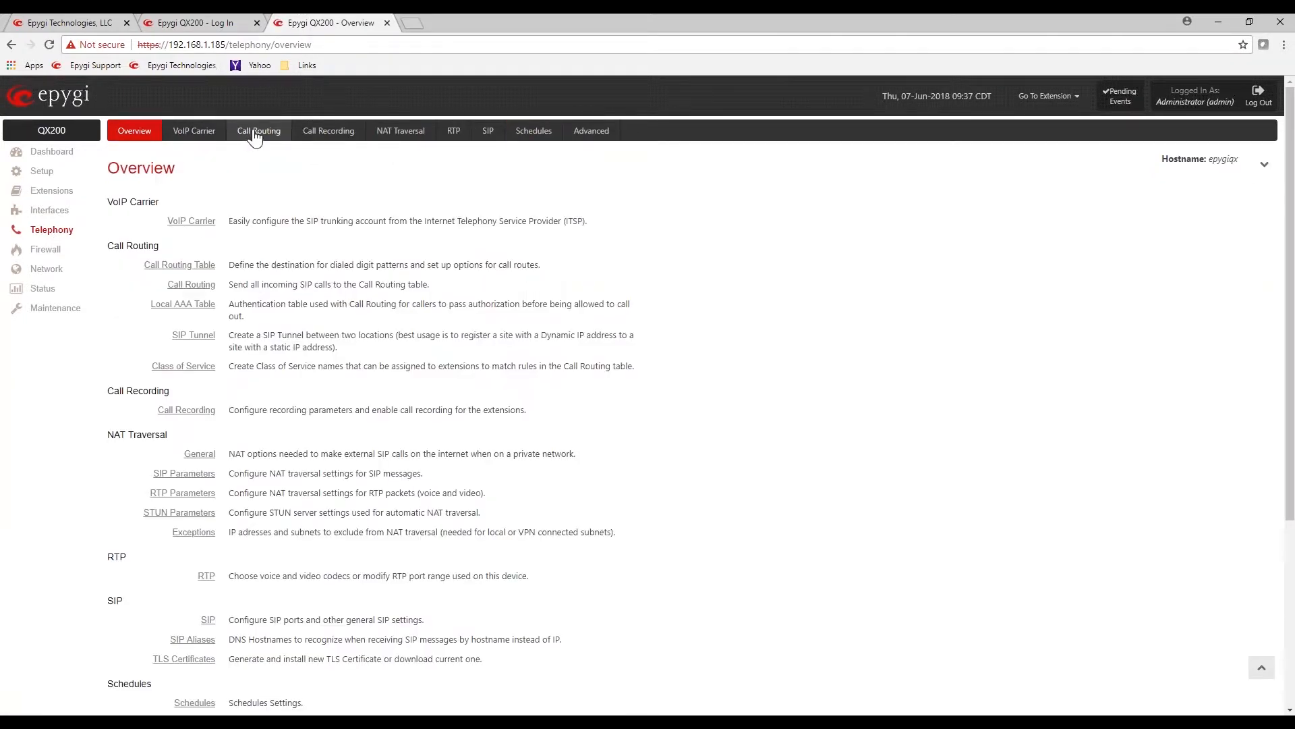
pyautogui.click(255, 132)
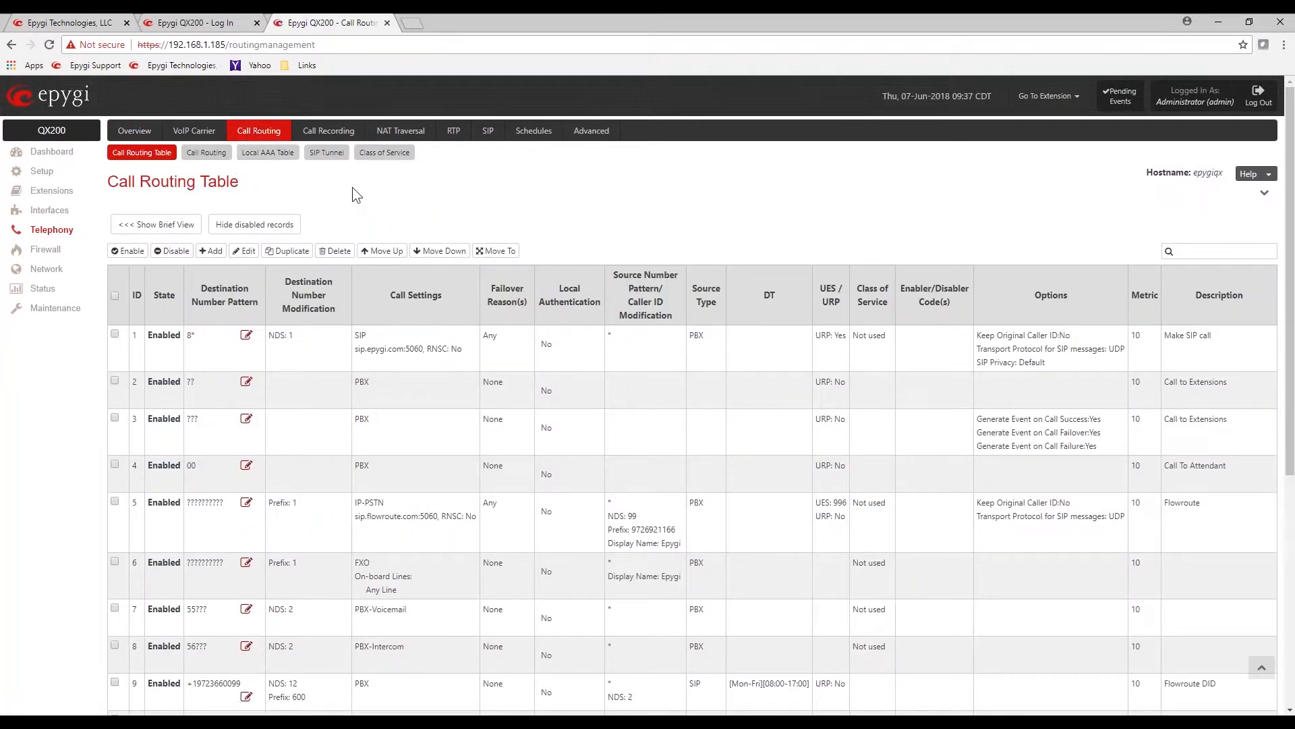
pyautogui.scroll(-4, 420, 209)
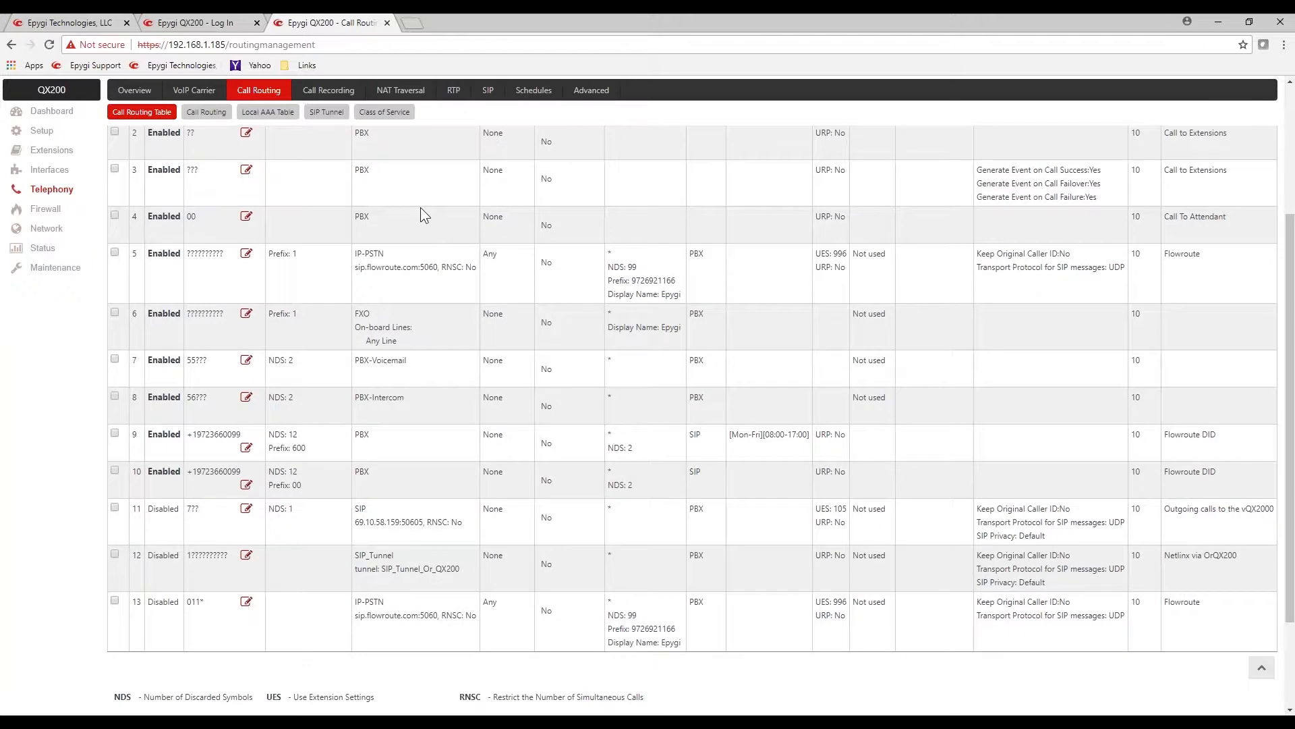
pyautogui.scroll(-2, 424, 215)
pyautogui.moveTo(186, 347); pyautogui.dragTo(270, 356)
pyautogui.click(191, 347)
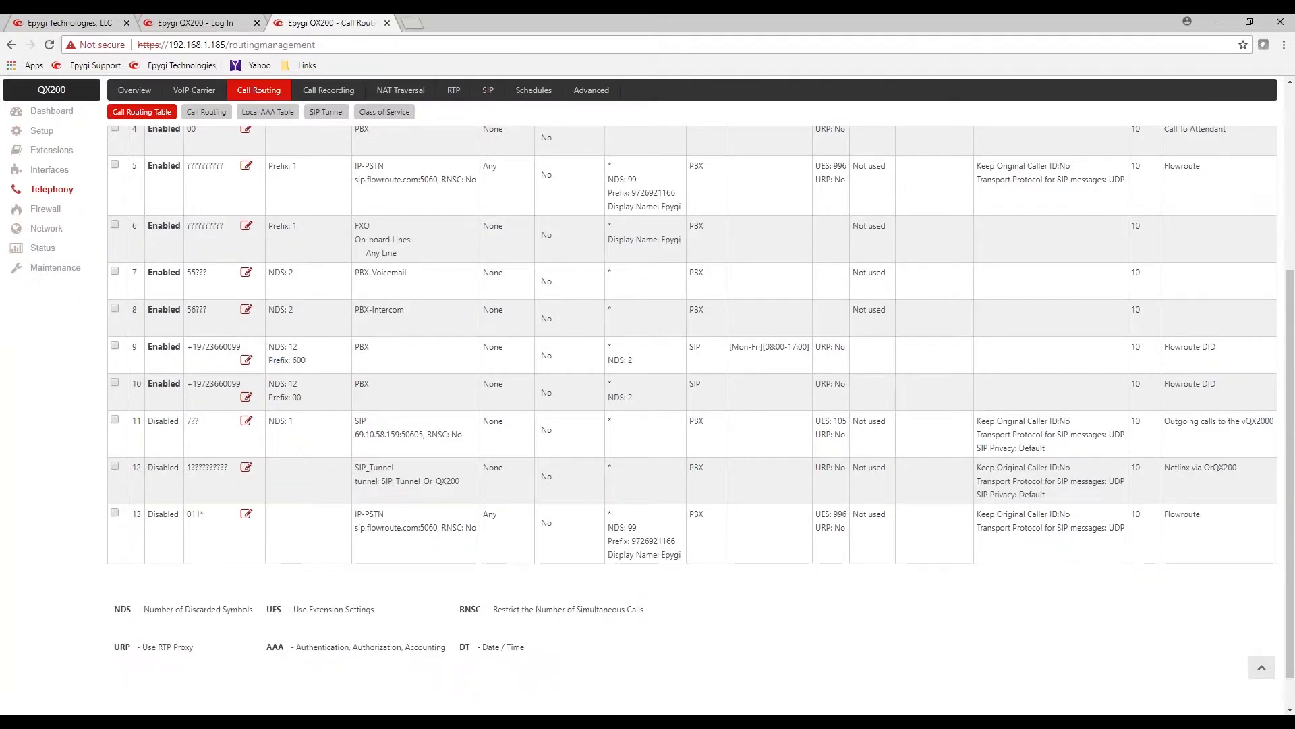
pyautogui.moveTo(187, 347); pyautogui.dragTo(240, 344)
pyautogui.click(197, 363)
pyautogui.moveTo(197, 346)
pyautogui.mouseDown()
pyautogui.moveTo(247, 346)
pyautogui.moveTo(188, 347)
pyautogui.moveTo(214, 348)
pyautogui.mouseUp()
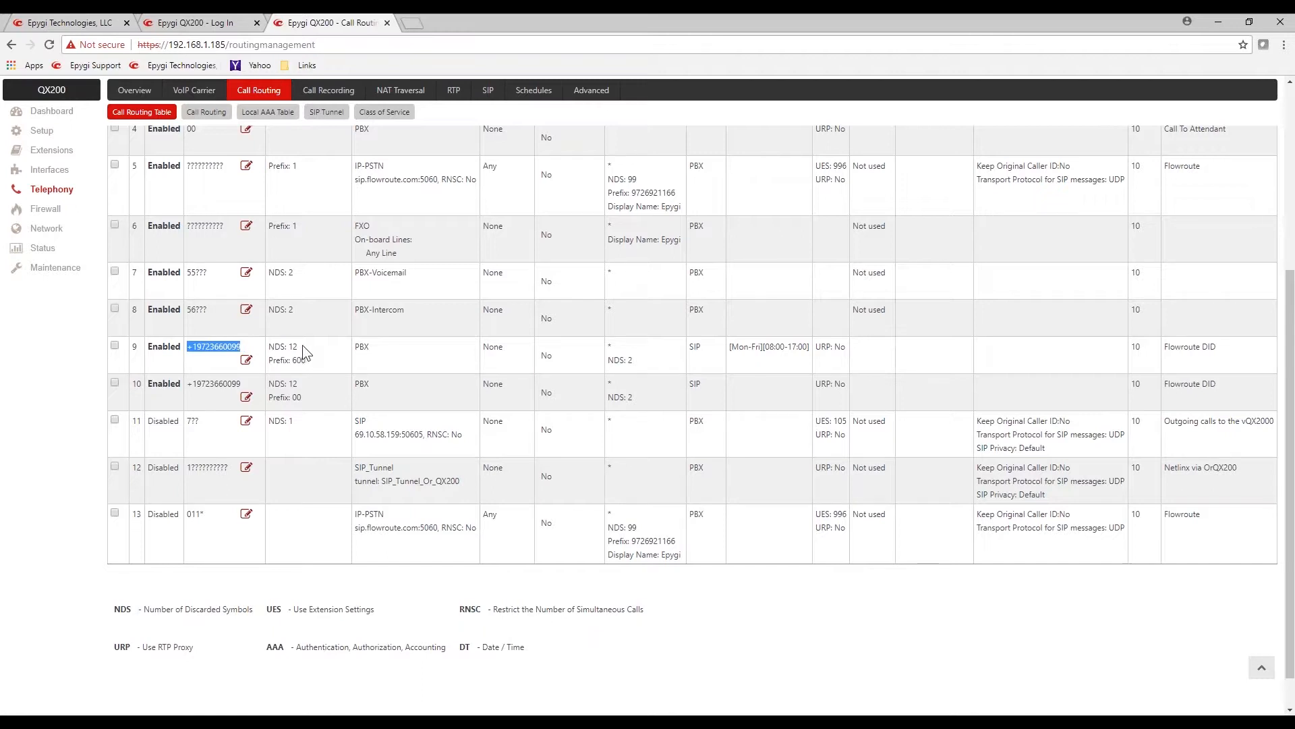
# Check the destination number modification and the date/time schedule of routing rule 9
pyautogui.moveTo(303, 345); pyautogui.dragTo(268, 346)
pyautogui.click(295, 361)
pyautogui.moveTo(799, 346); pyautogui.dragTo(735, 353)
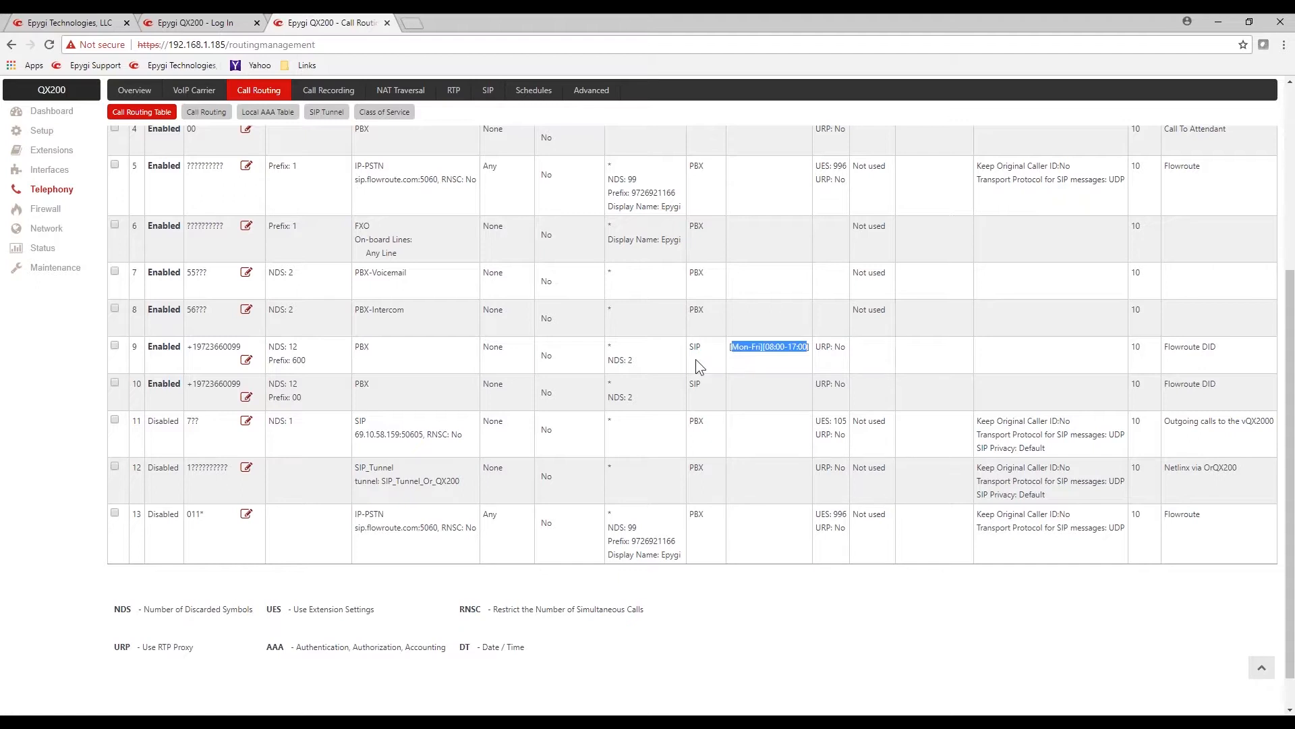
pyautogui.click(312, 361)
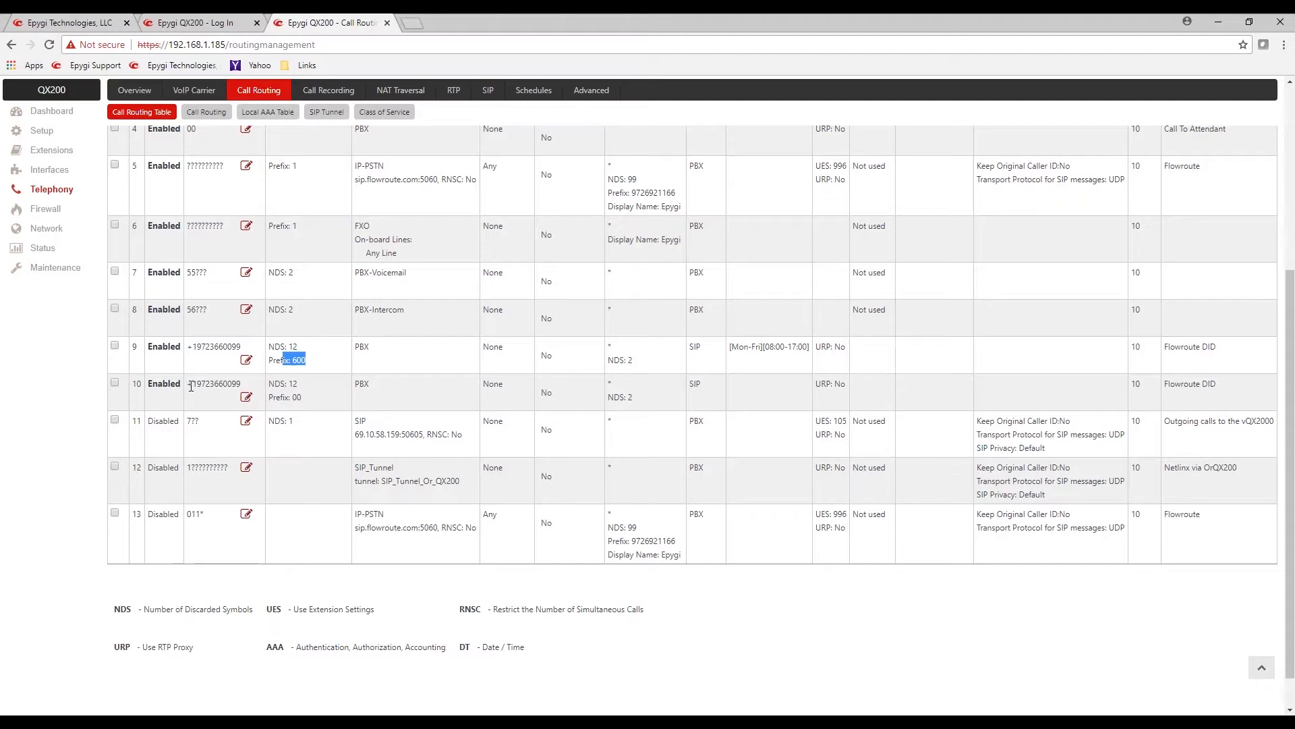
# Compare the number pattern and prefix of routing rule 10 with the prefix of rule 9
pyautogui.moveTo(189, 384); pyautogui.dragTo(298, 384)
pyautogui.moveTo(301, 398); pyautogui.dragTo(276, 398)
pyautogui.click(368, 377)
pyautogui.moveTo(321, 356); pyautogui.dragTo(274, 359)
pyautogui.scroll(3, 320, 349)
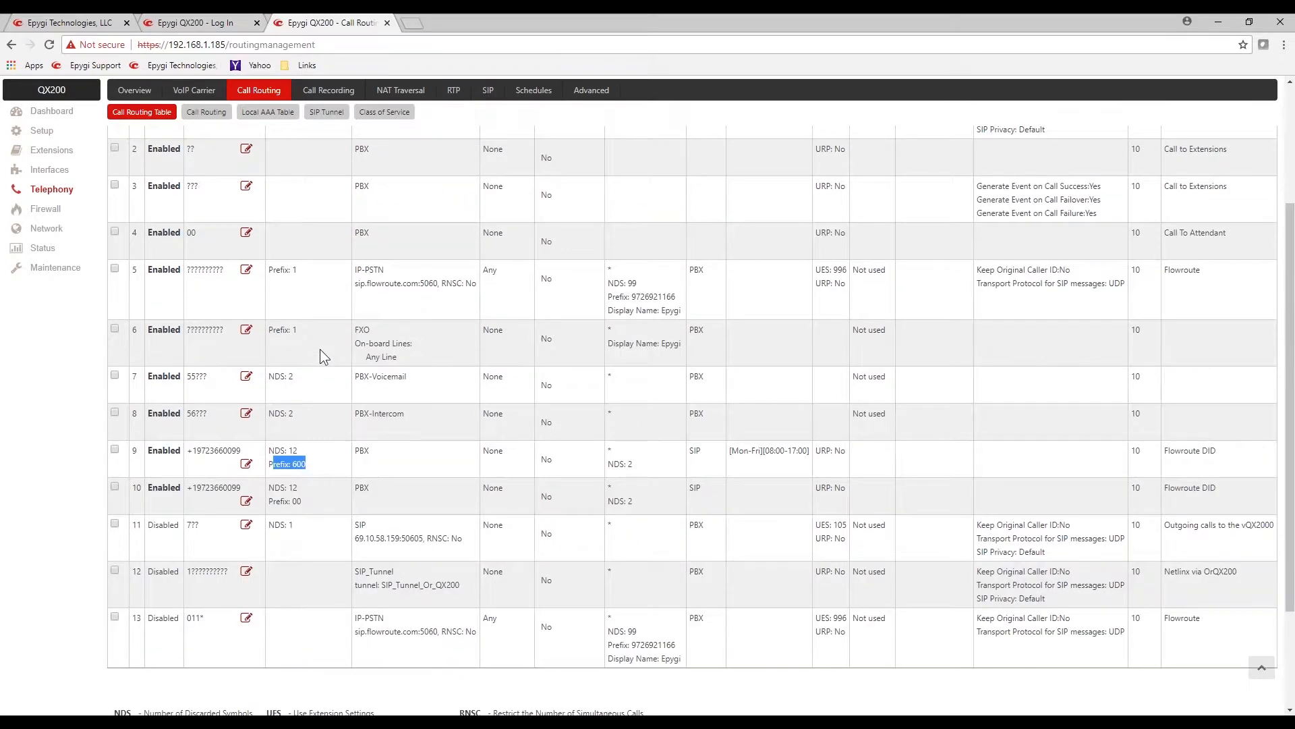
pyautogui.scroll(2, 320, 349)
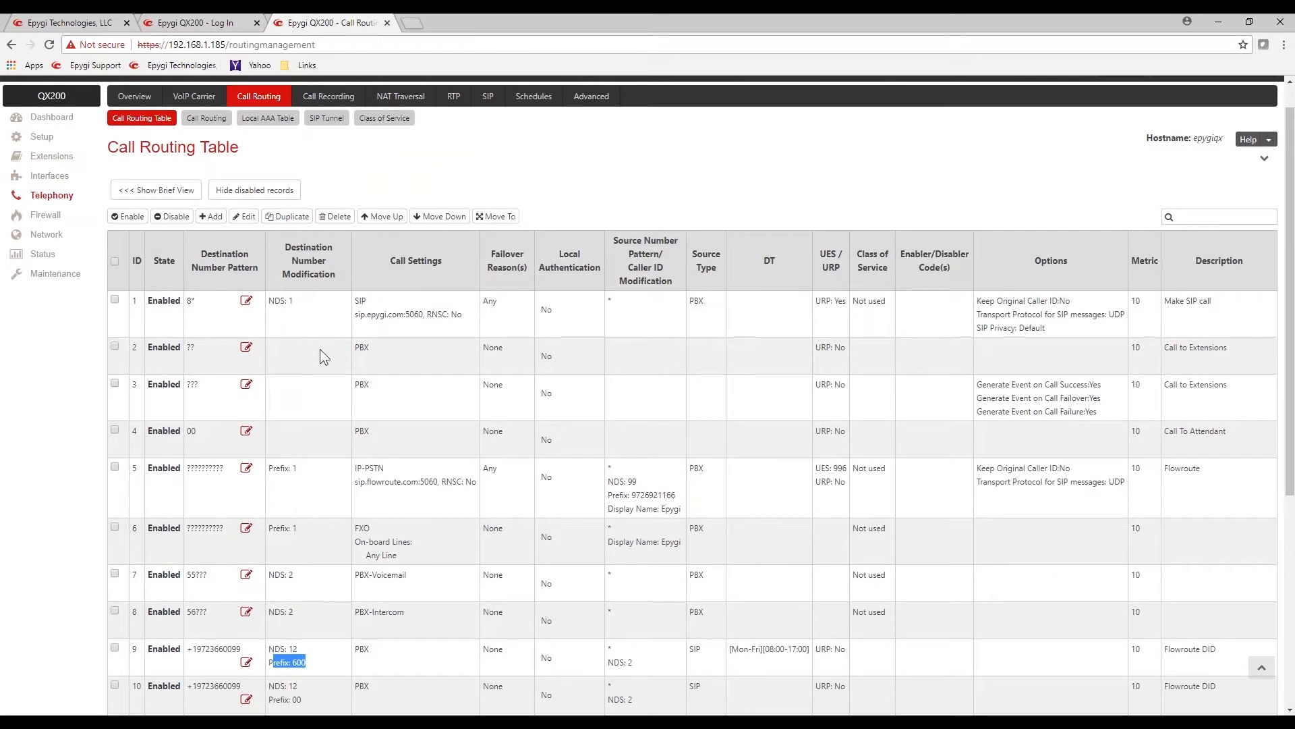
pyautogui.scroll(-6, 322, 337)
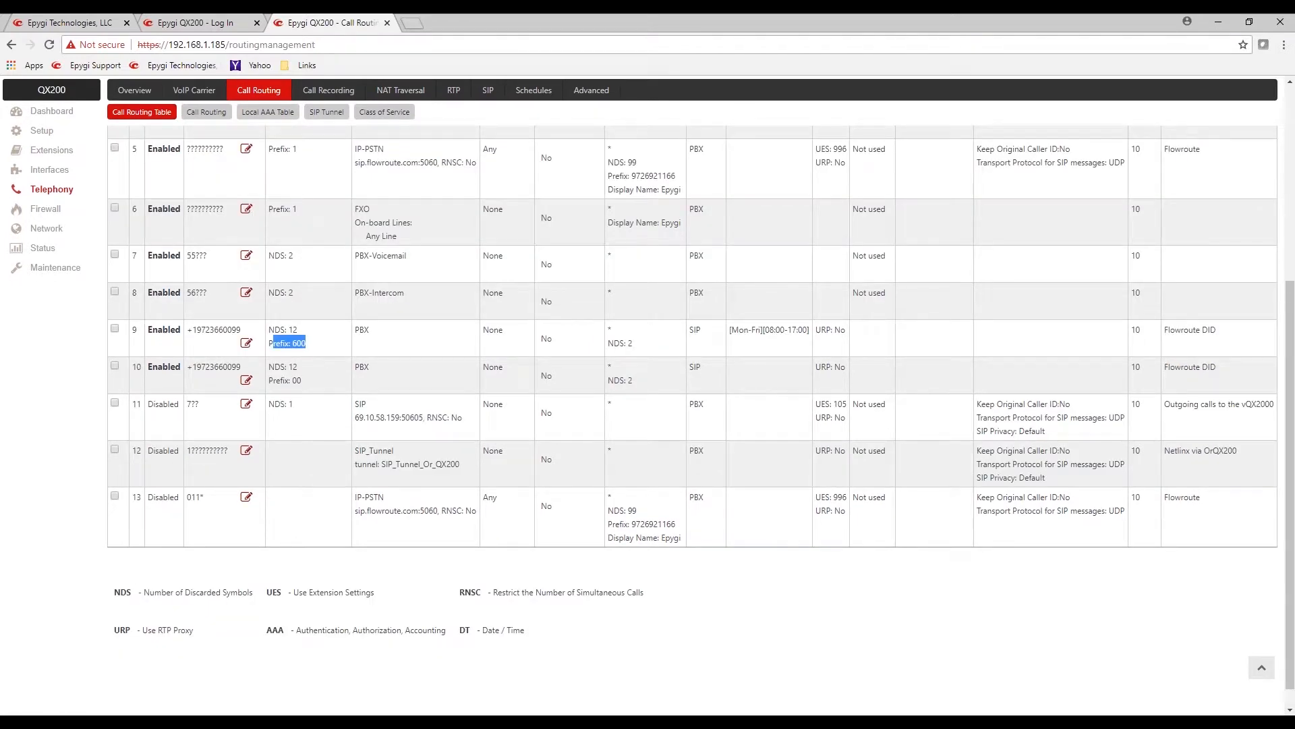
# Open the dashboard and refresh it to monitor the active calls
pyautogui.click(40, 115)
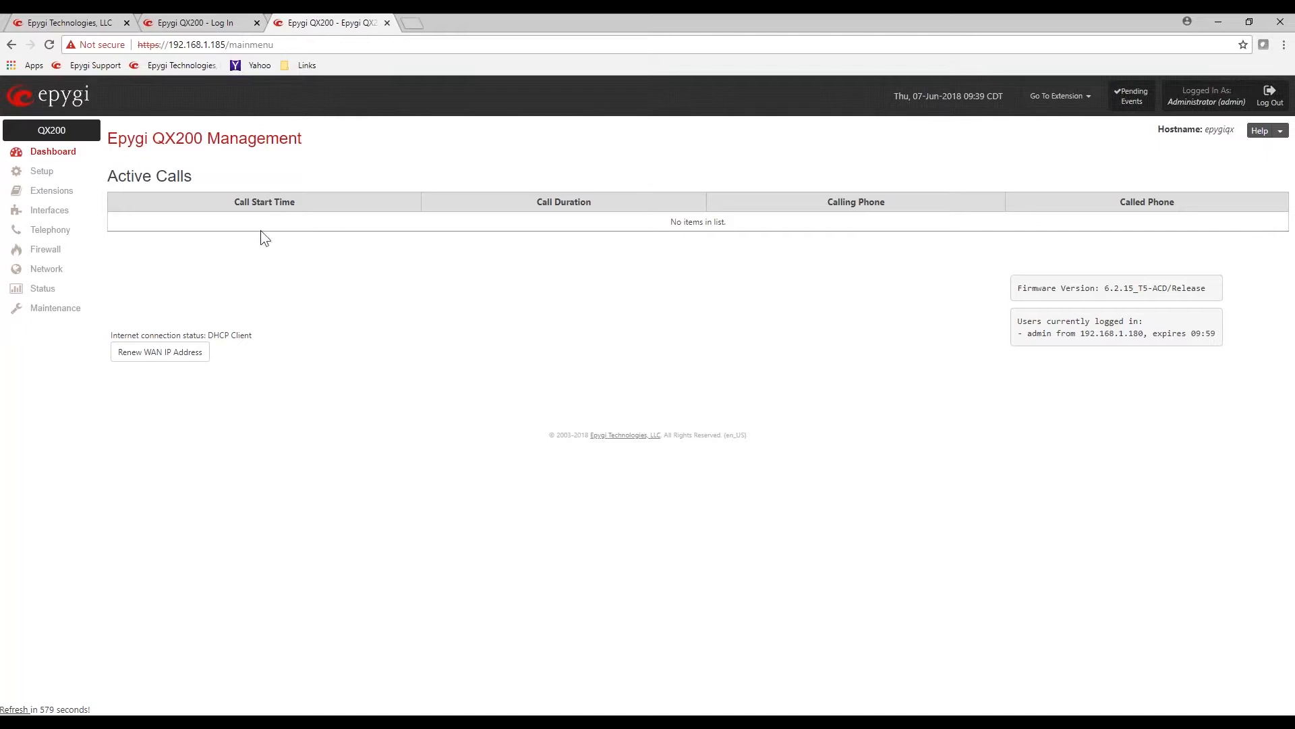
pyautogui.click(62, 153)
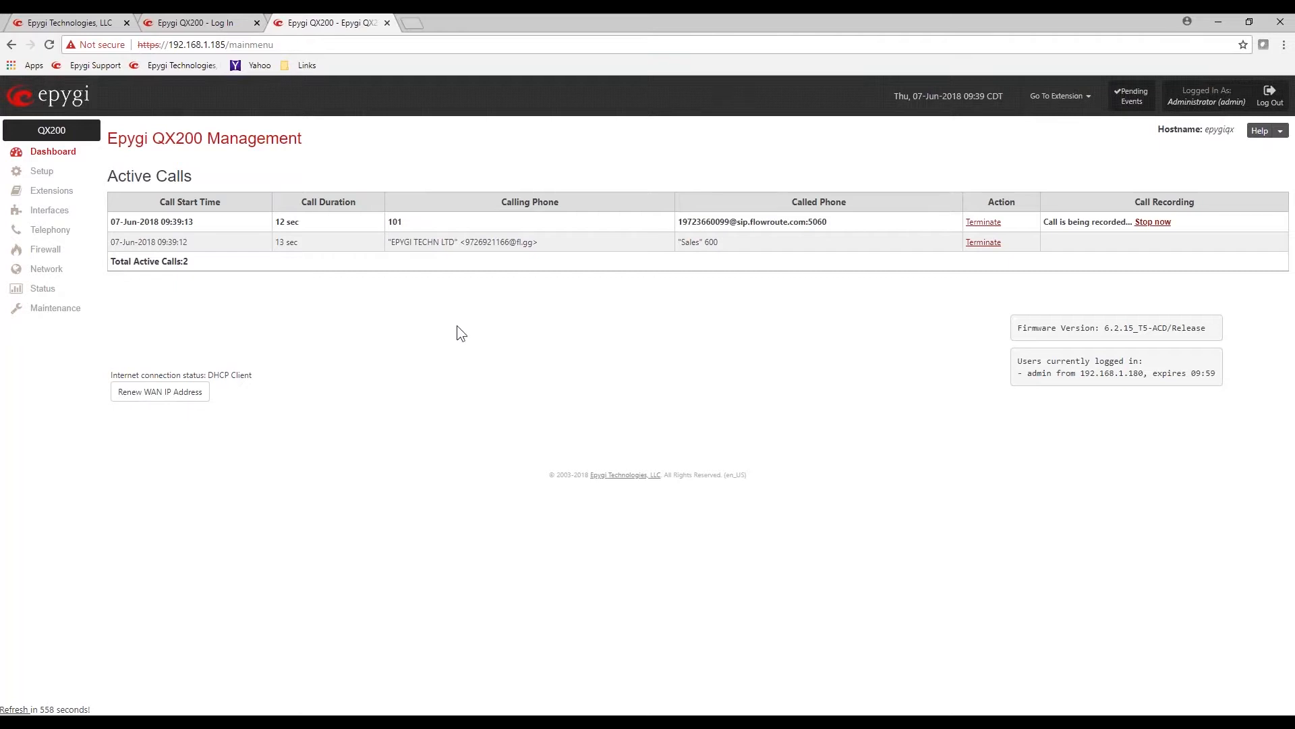
pyautogui.click(45, 152)
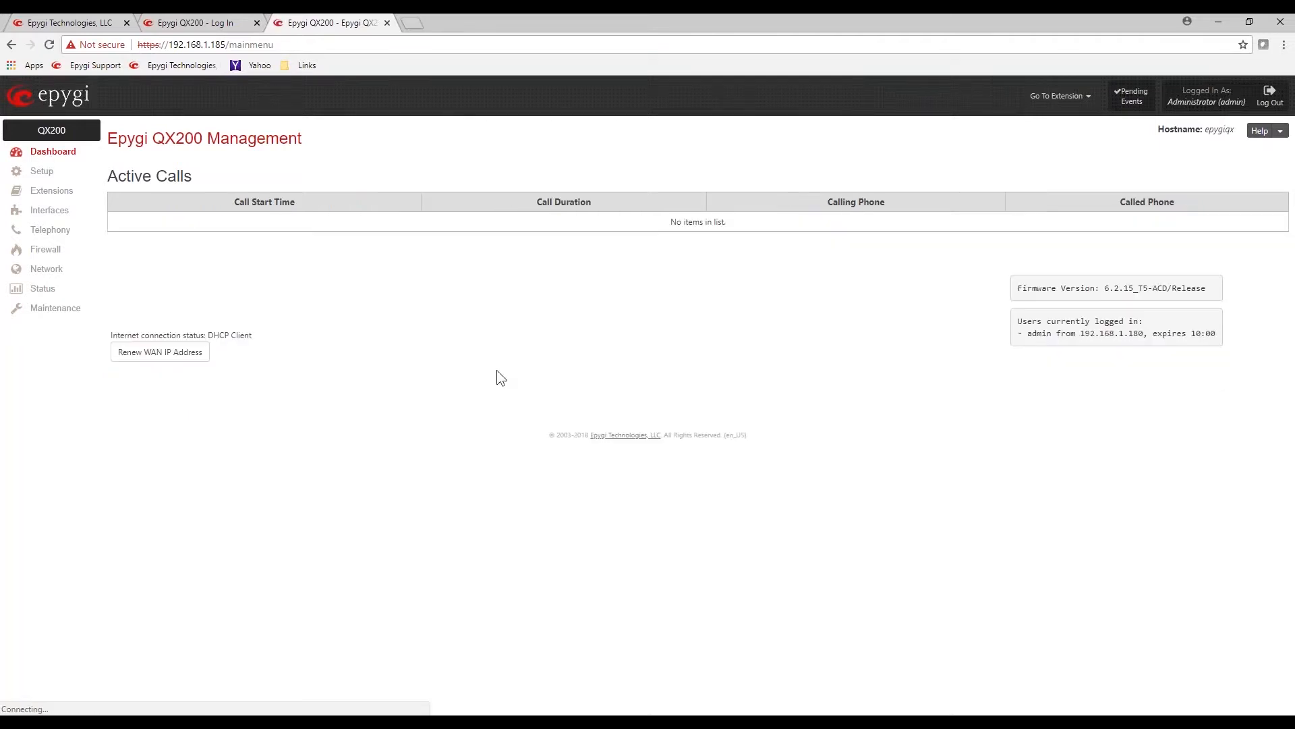
# Open the Epygi ACD Console from the QX200 login page's applications and check its web address
pyautogui.click(228, 22)
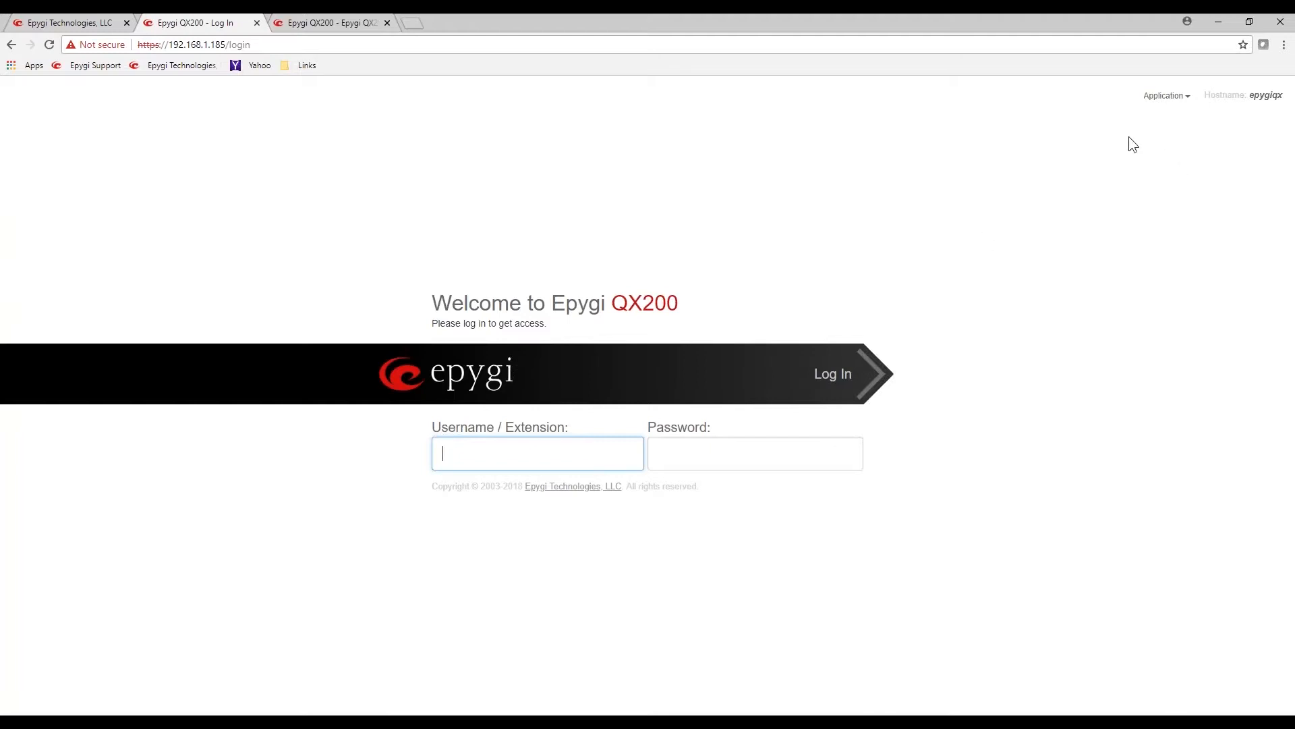
pyautogui.click(1068, 208)
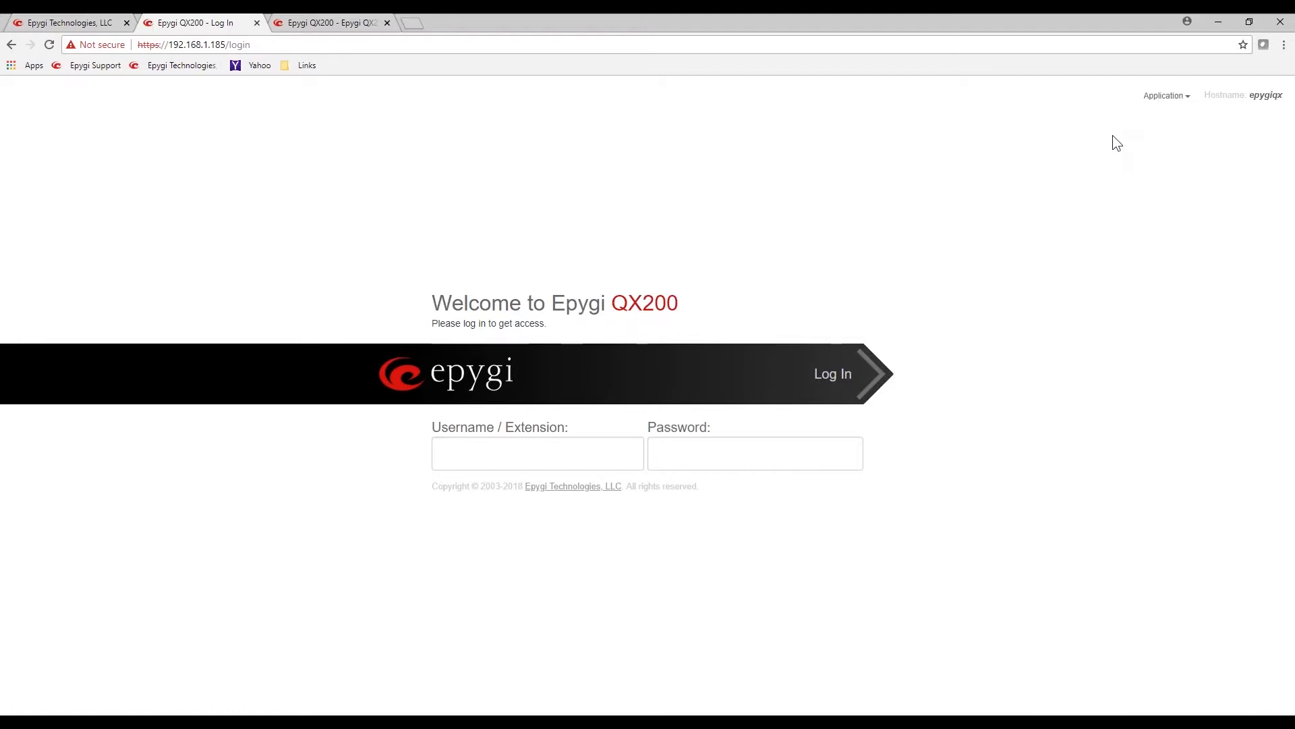
pyautogui.click(1188, 101)
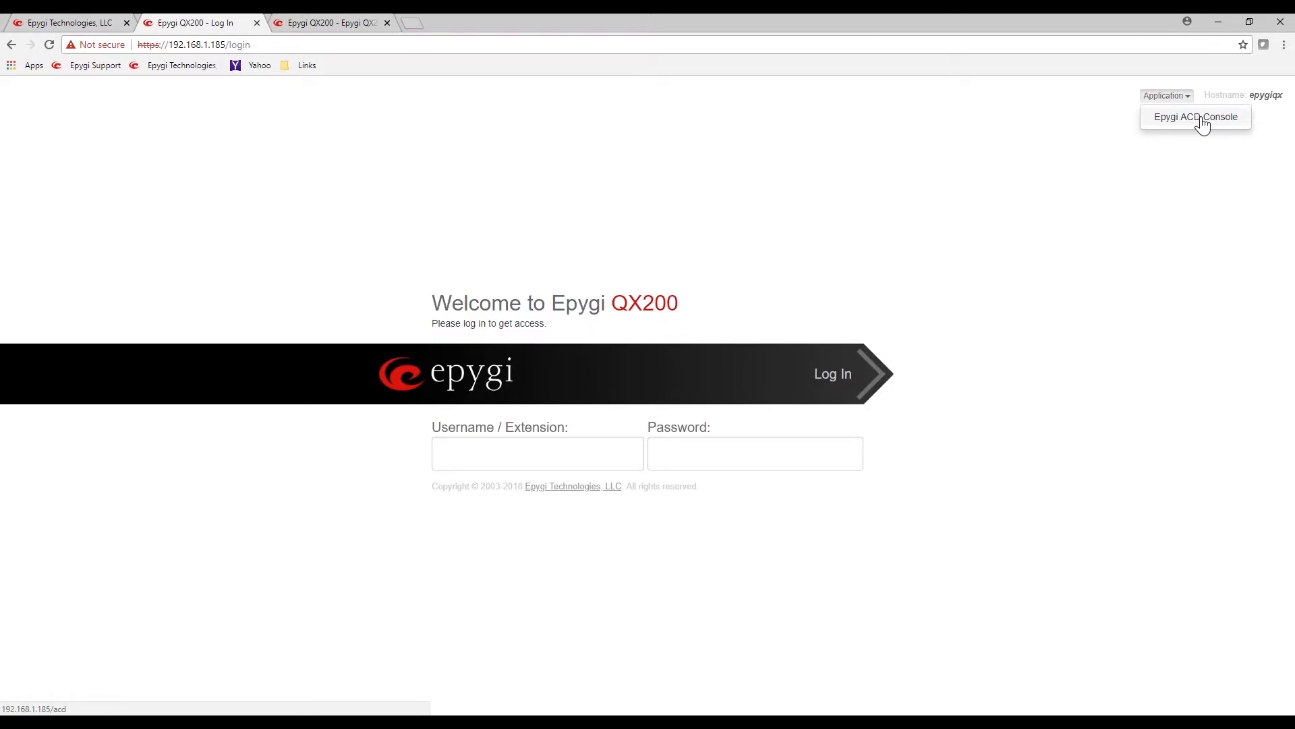
pyautogui.click(1201, 119)
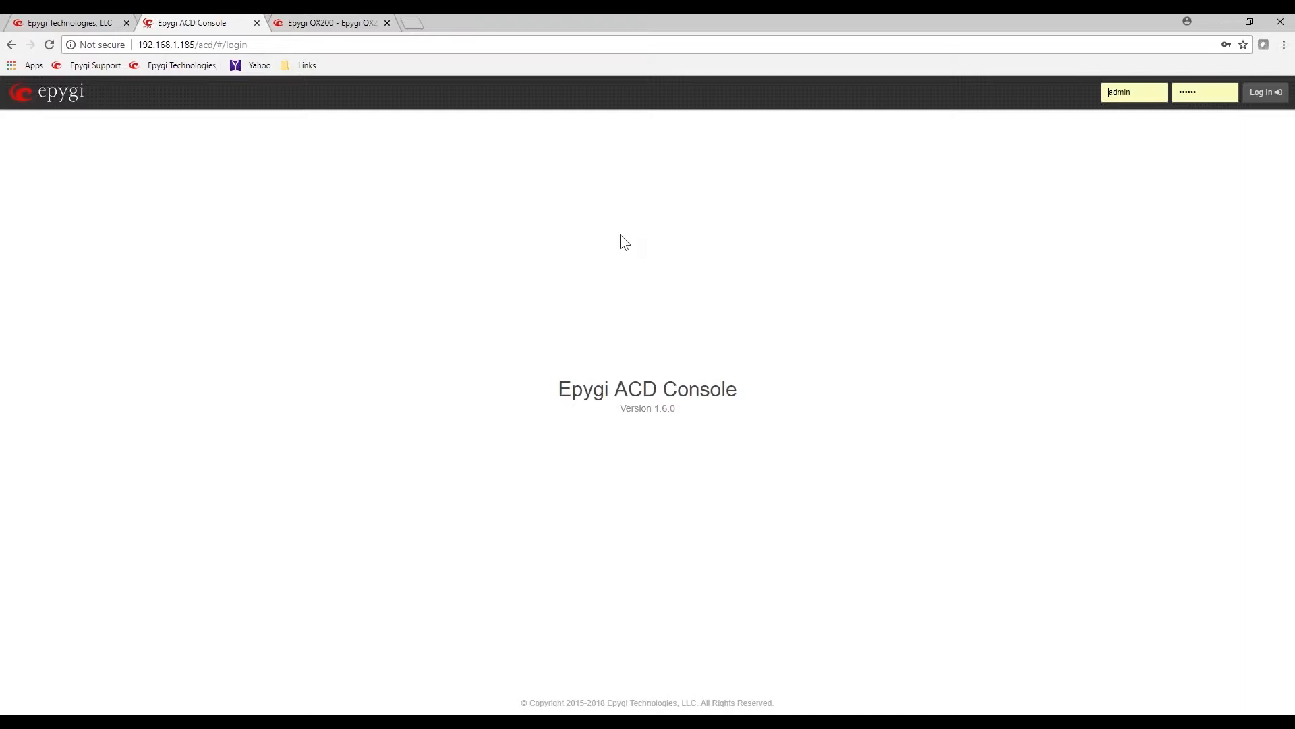
pyautogui.click(257, 44)
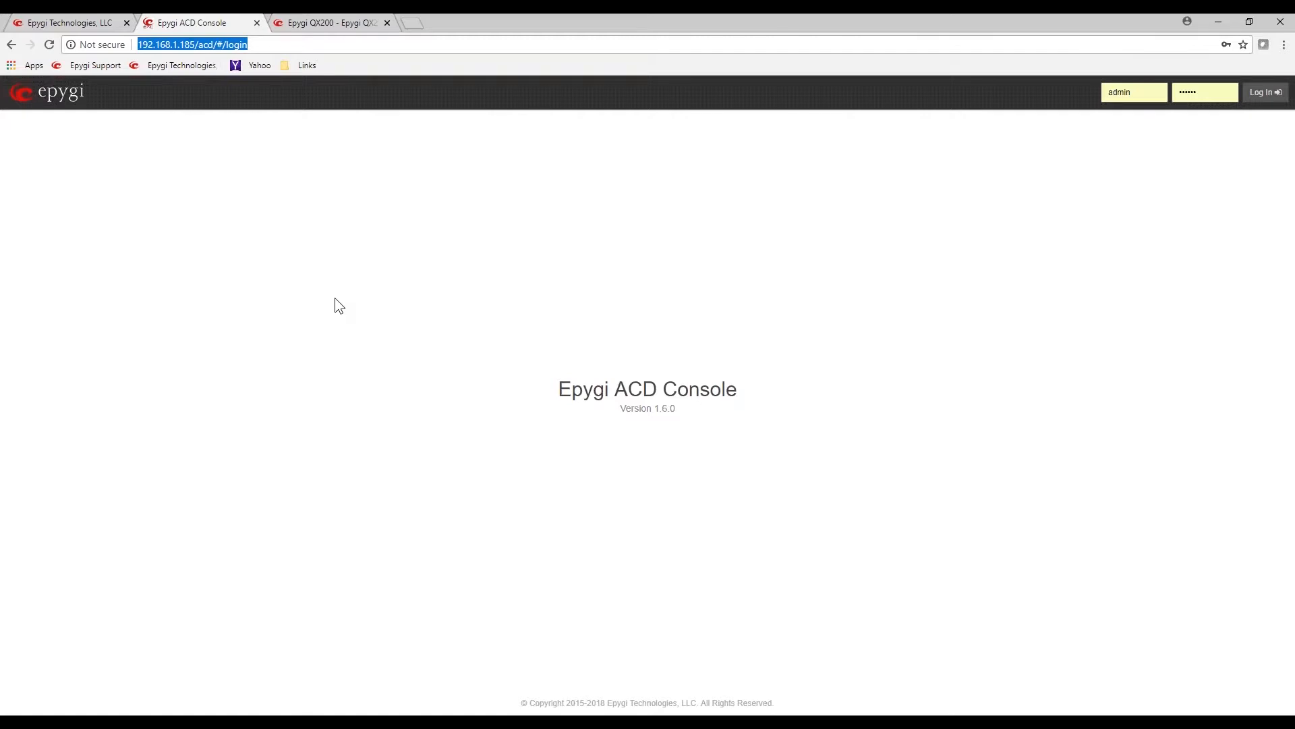
pyautogui.click(318, 261)
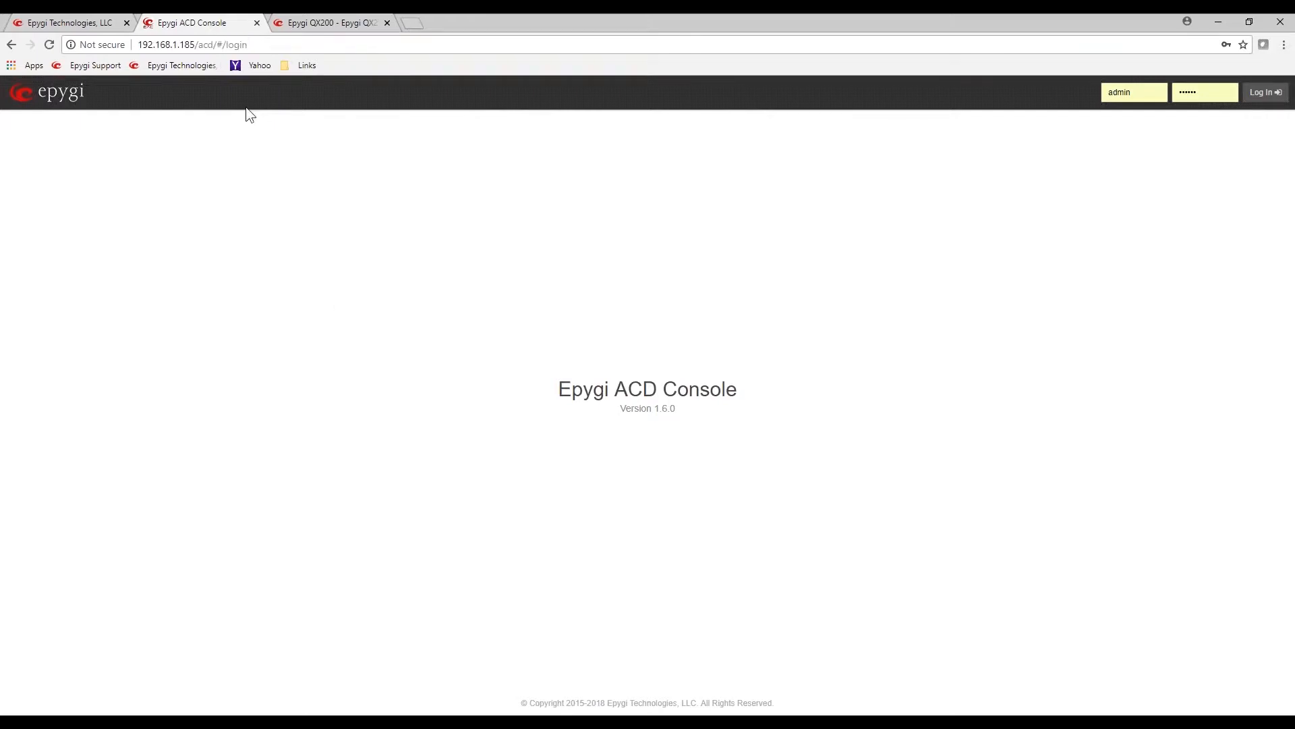
# Log in to the ACD Console with the agent's username and password
pyautogui.doubleClick(1128, 93)
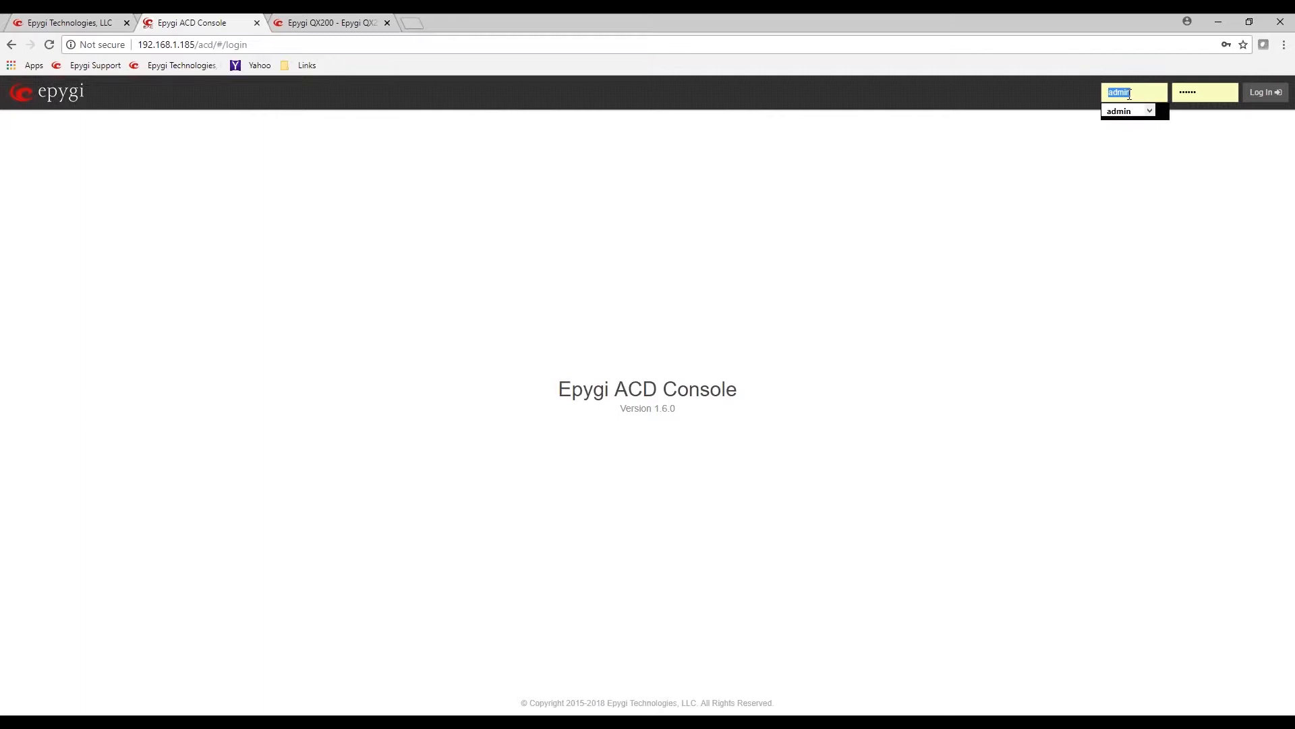
pyautogui.write('Andy')
pyautogui.press('Tab')
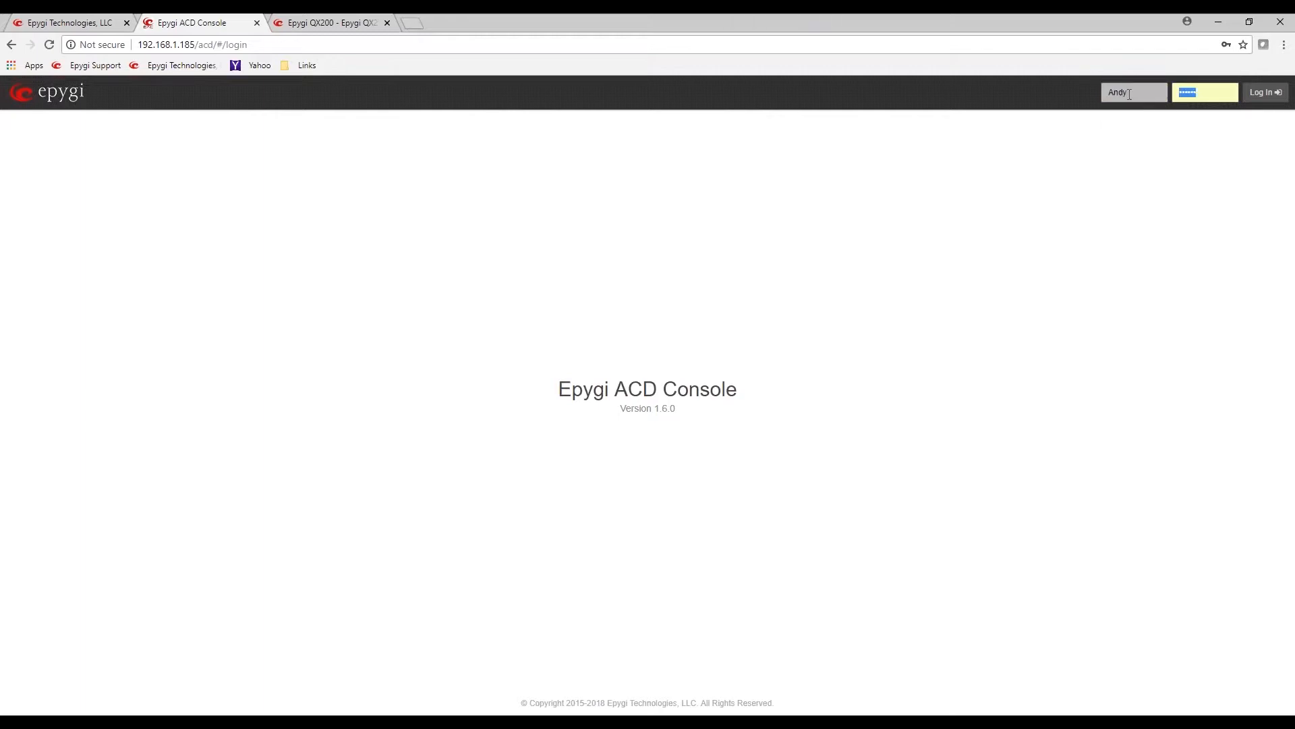
pyautogui.write('1')
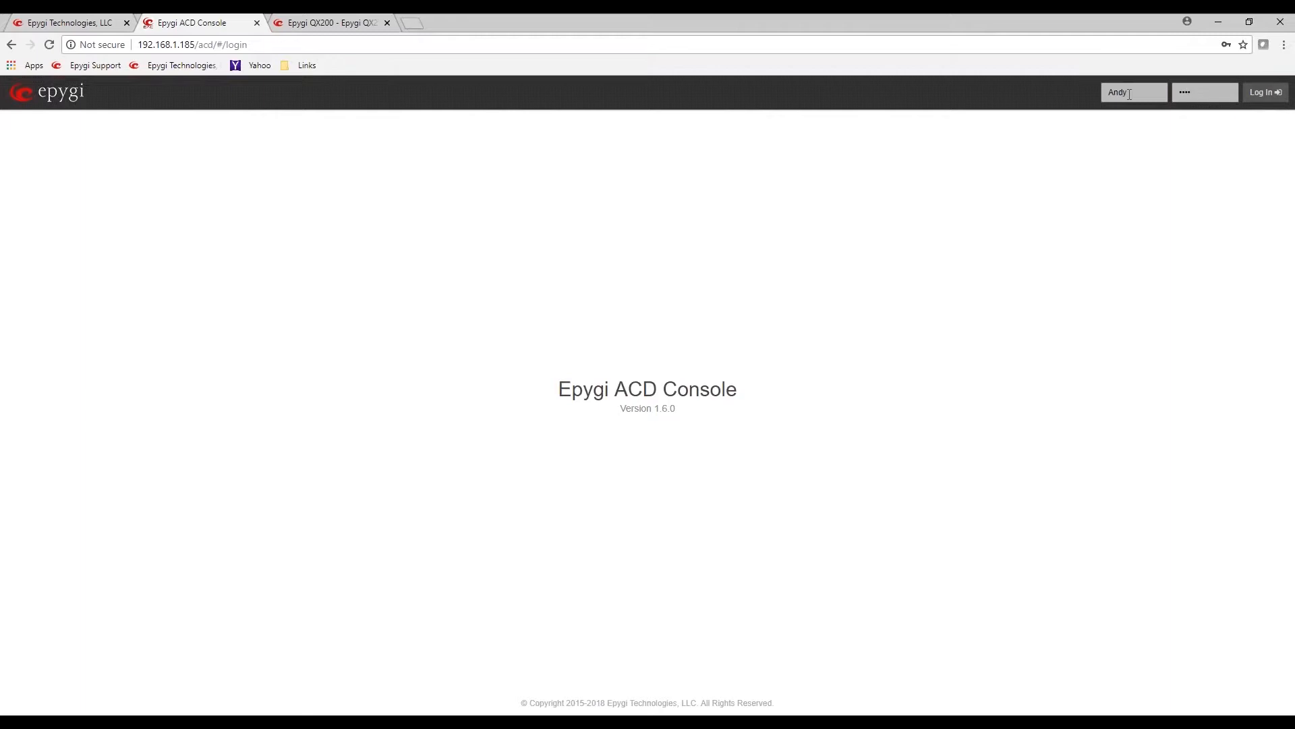
pyautogui.press('Return')
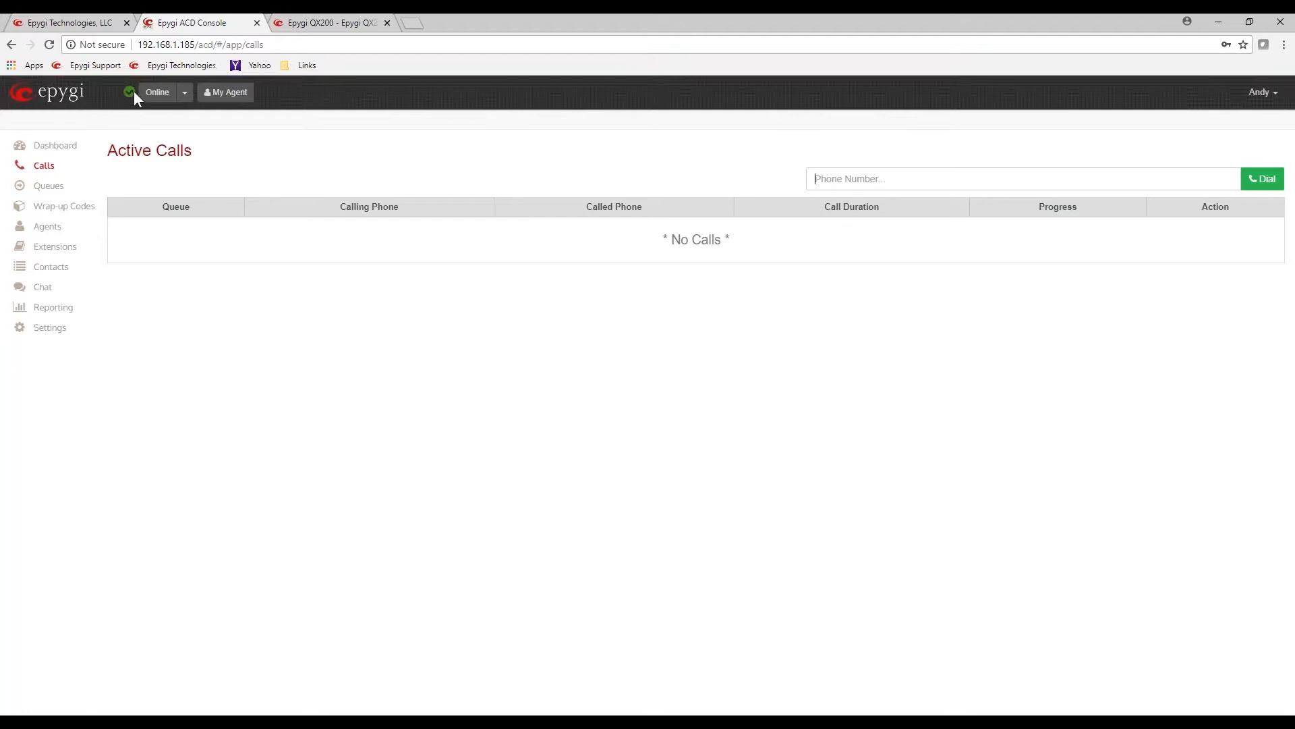
# Change the agent's status to Meeting and return it to Online
pyautogui.click(187, 94)
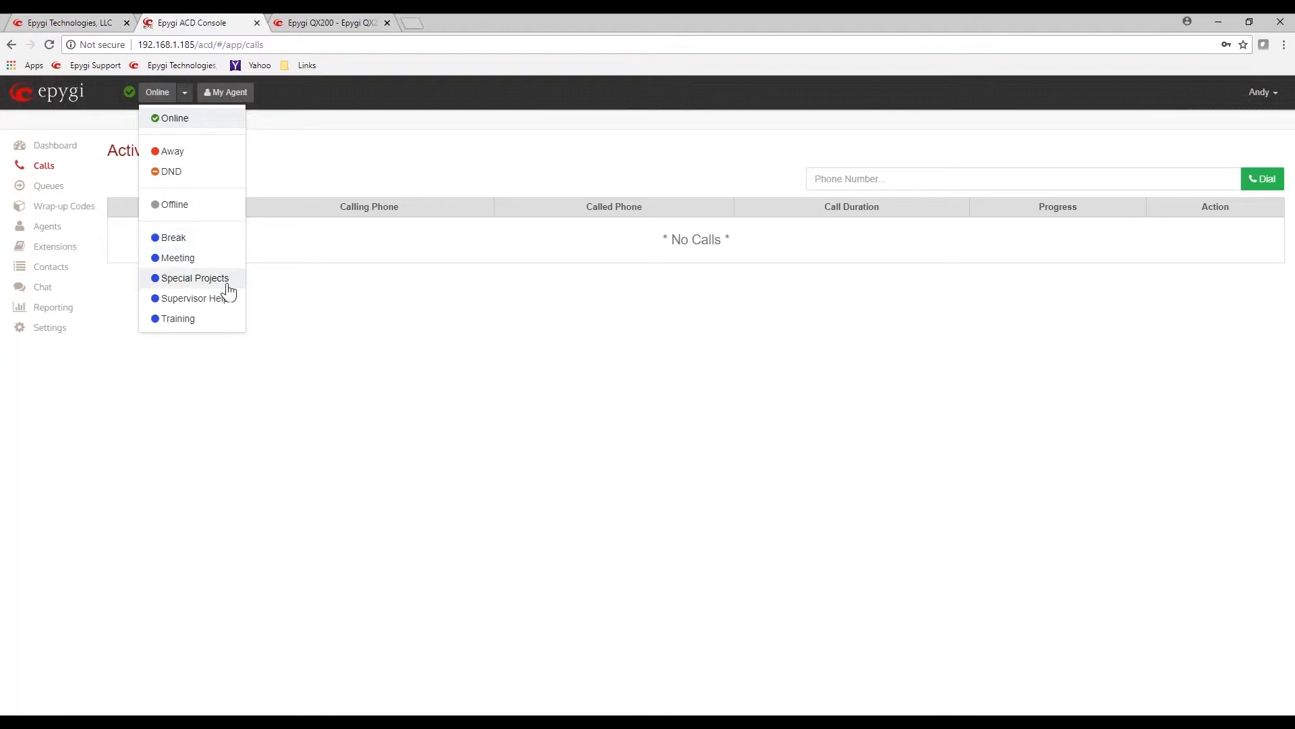
pyautogui.click(187, 259)
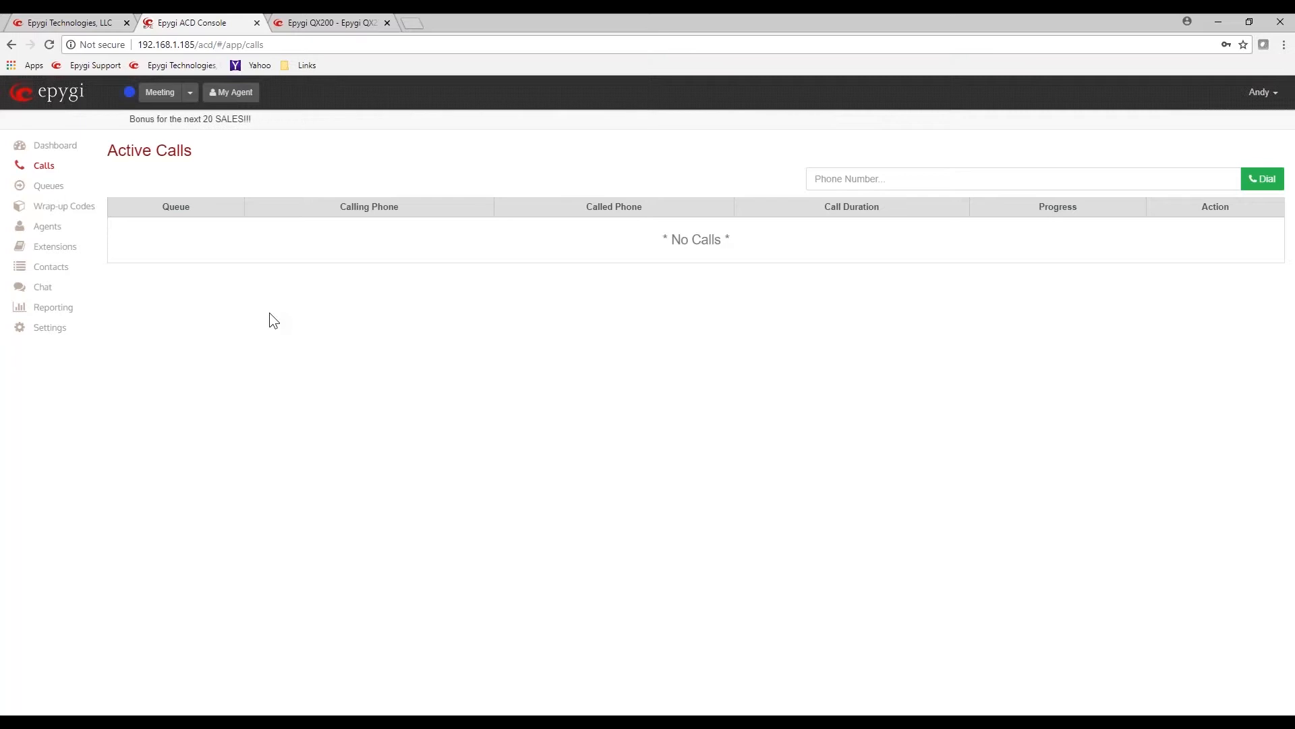
pyautogui.click(191, 94)
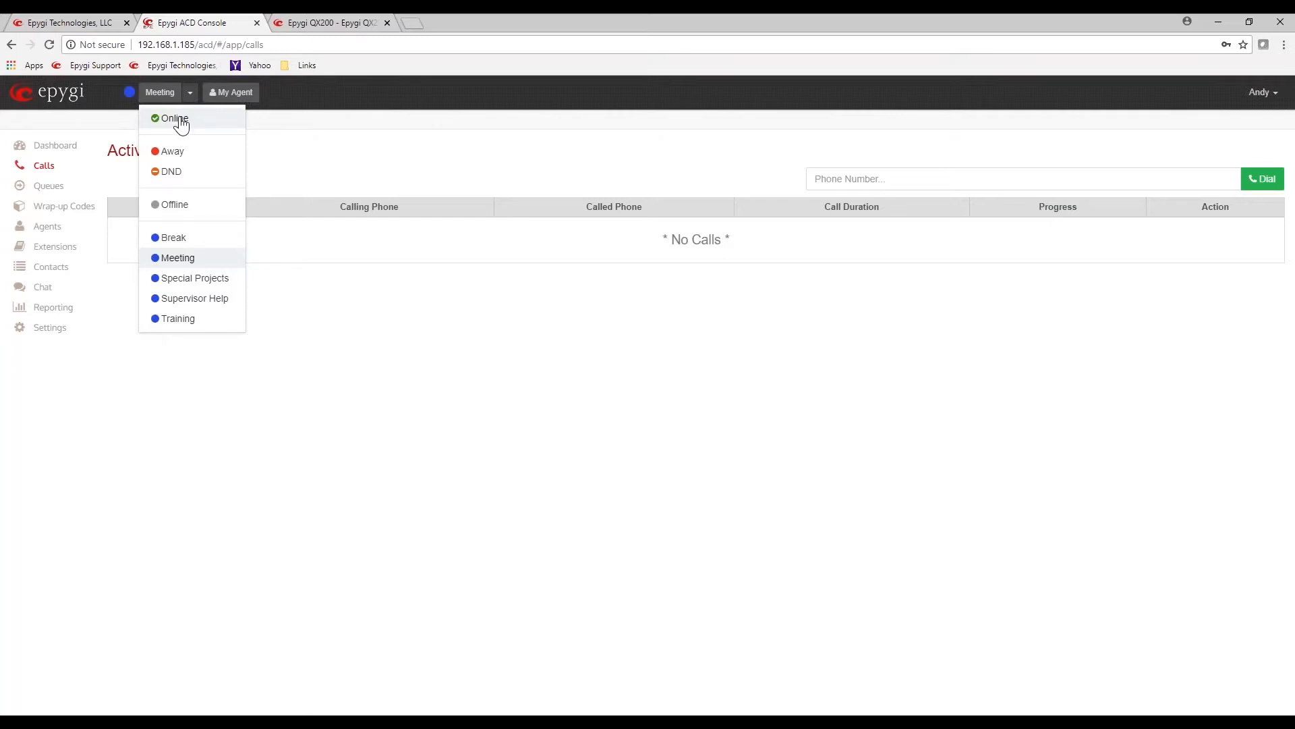
pyautogui.click(181, 120)
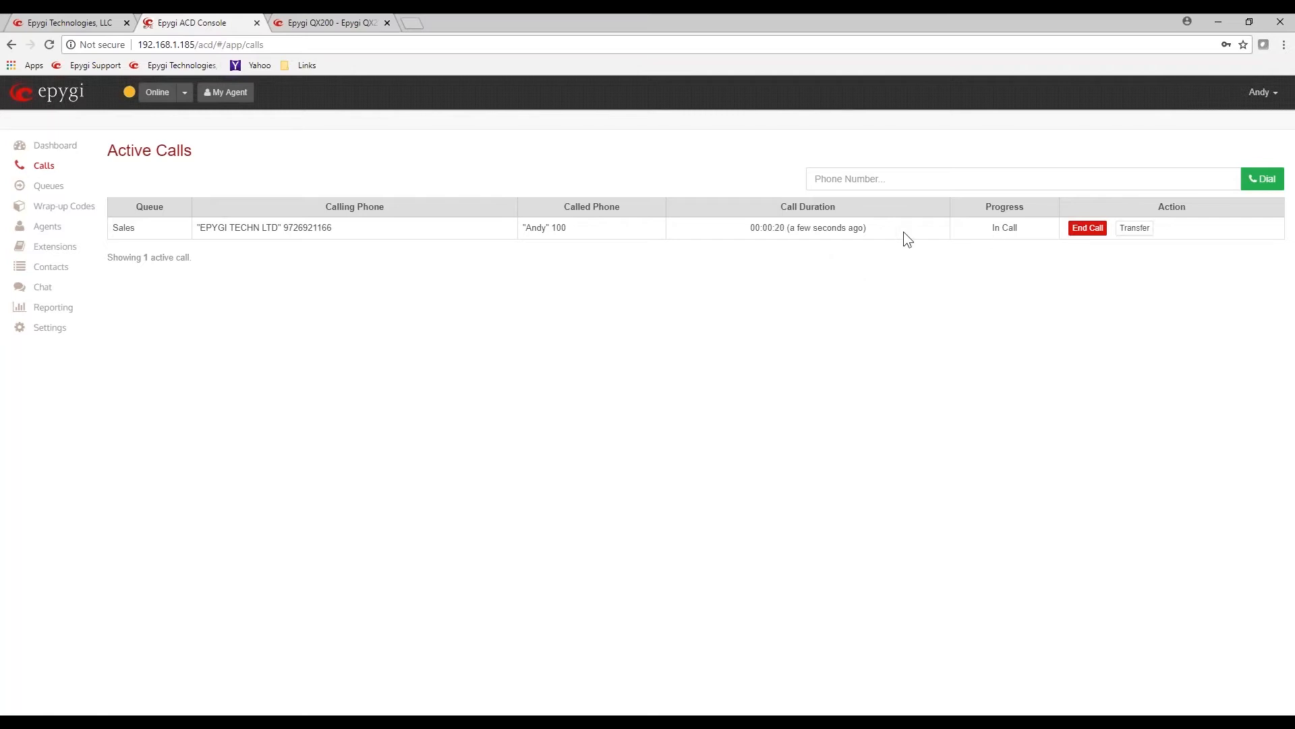
# Check the calling number and progress of the active Sales queue call and end the call
pyautogui.moveTo(262, 227); pyautogui.dragTo(322, 228)
pyautogui.click(651, 271)
pyautogui.moveTo(986, 225); pyautogui.dragTo(1019, 222)
pyautogui.click(1086, 229)
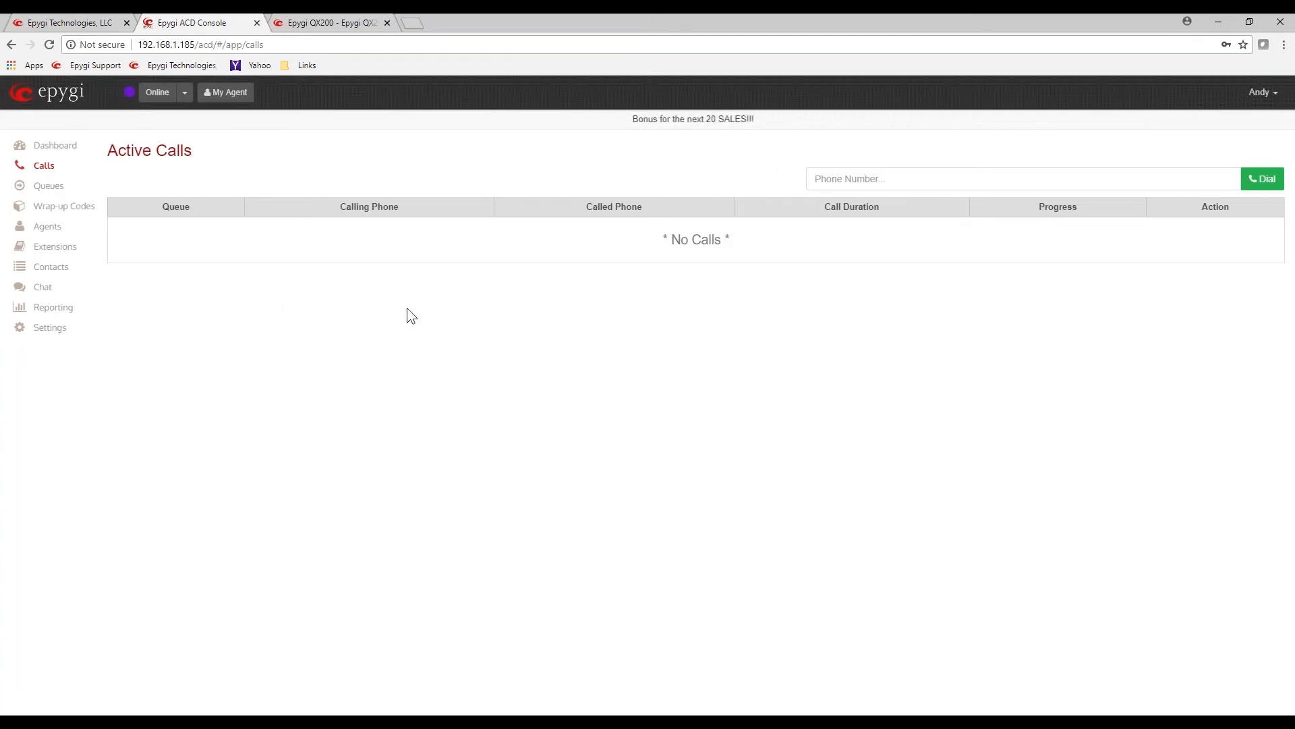
# In QX200 Management, set the Sales queue's wrap-up timeout to 10 seconds and save the queue settings
pyautogui.click(333, 22)
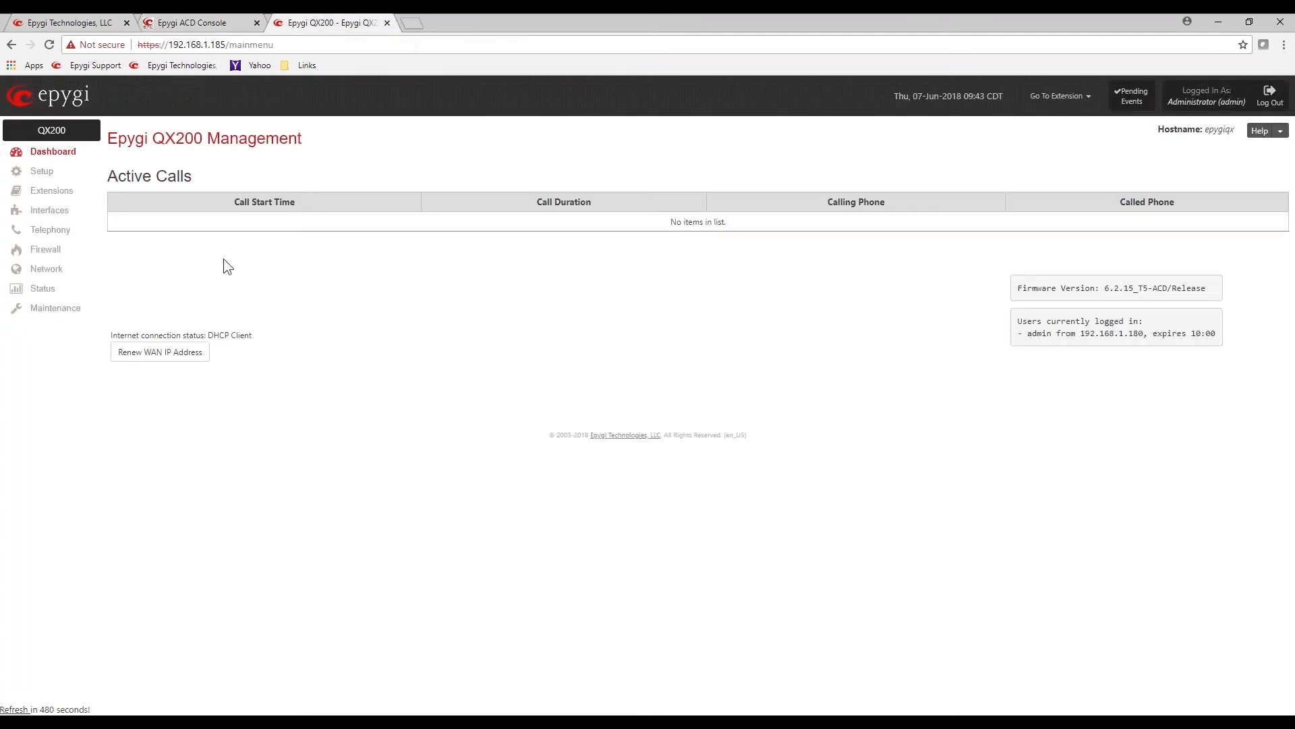
pyautogui.click(55, 193)
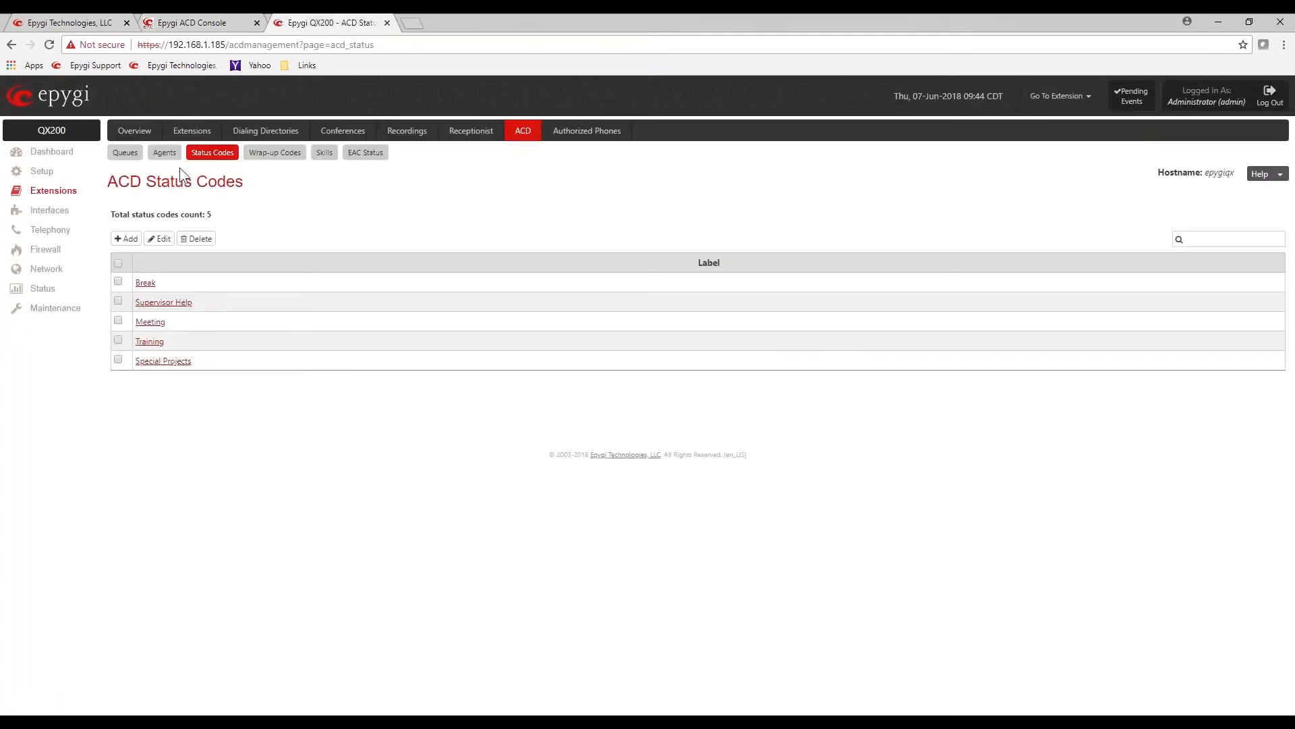
pyautogui.click(125, 153)
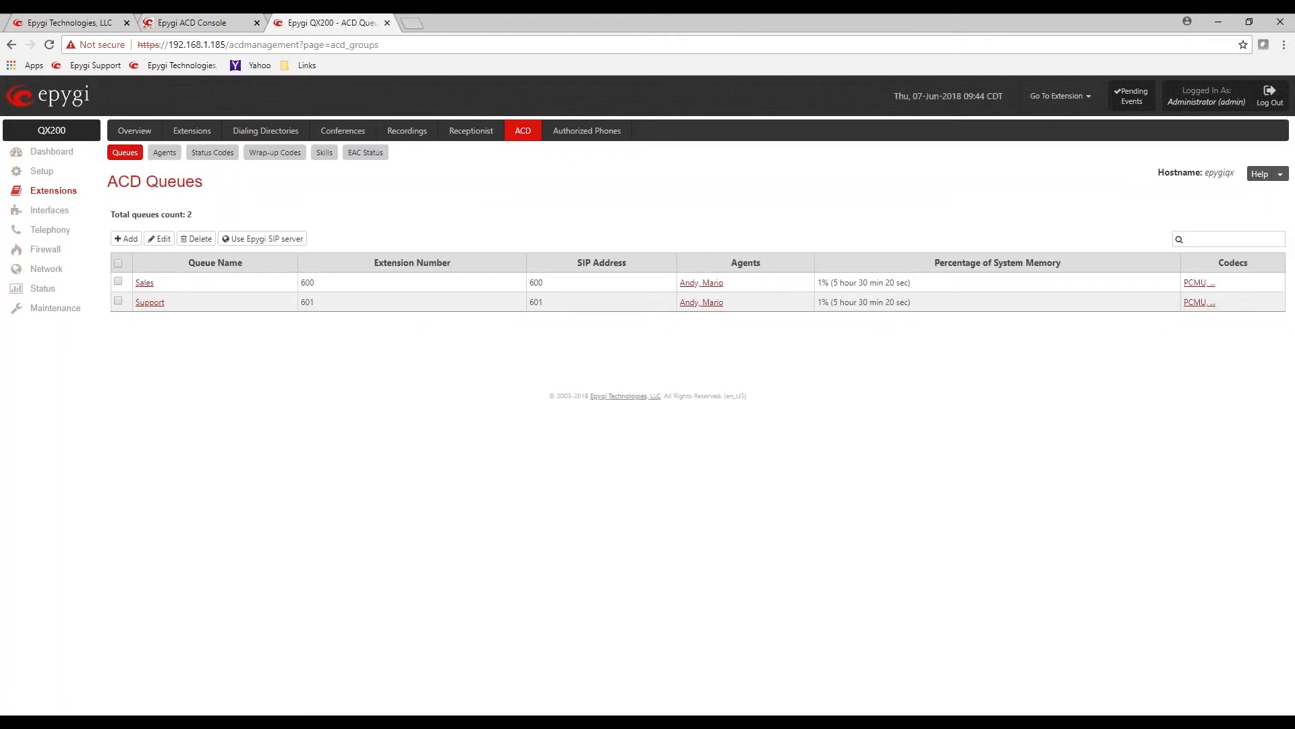
pyautogui.click(144, 283)
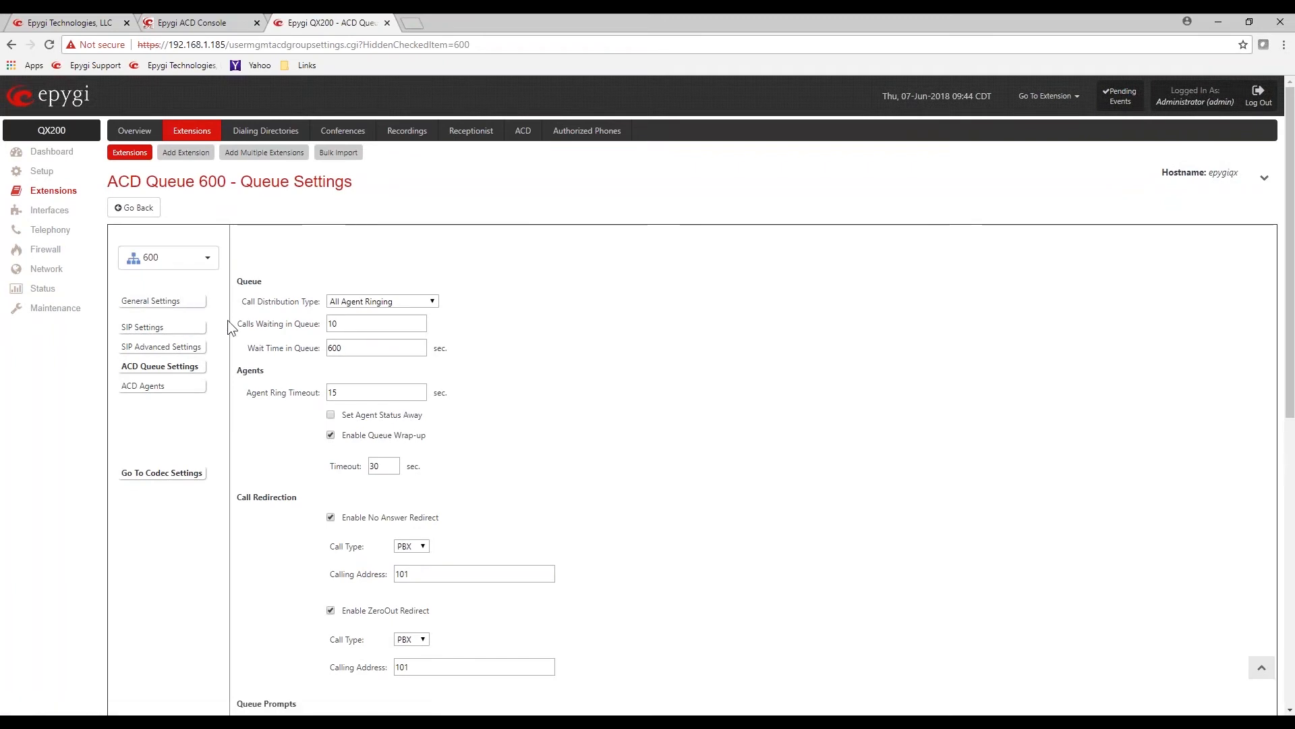
pyautogui.moveTo(382, 467); pyautogui.dragTo(361, 468)
pyautogui.write('10')
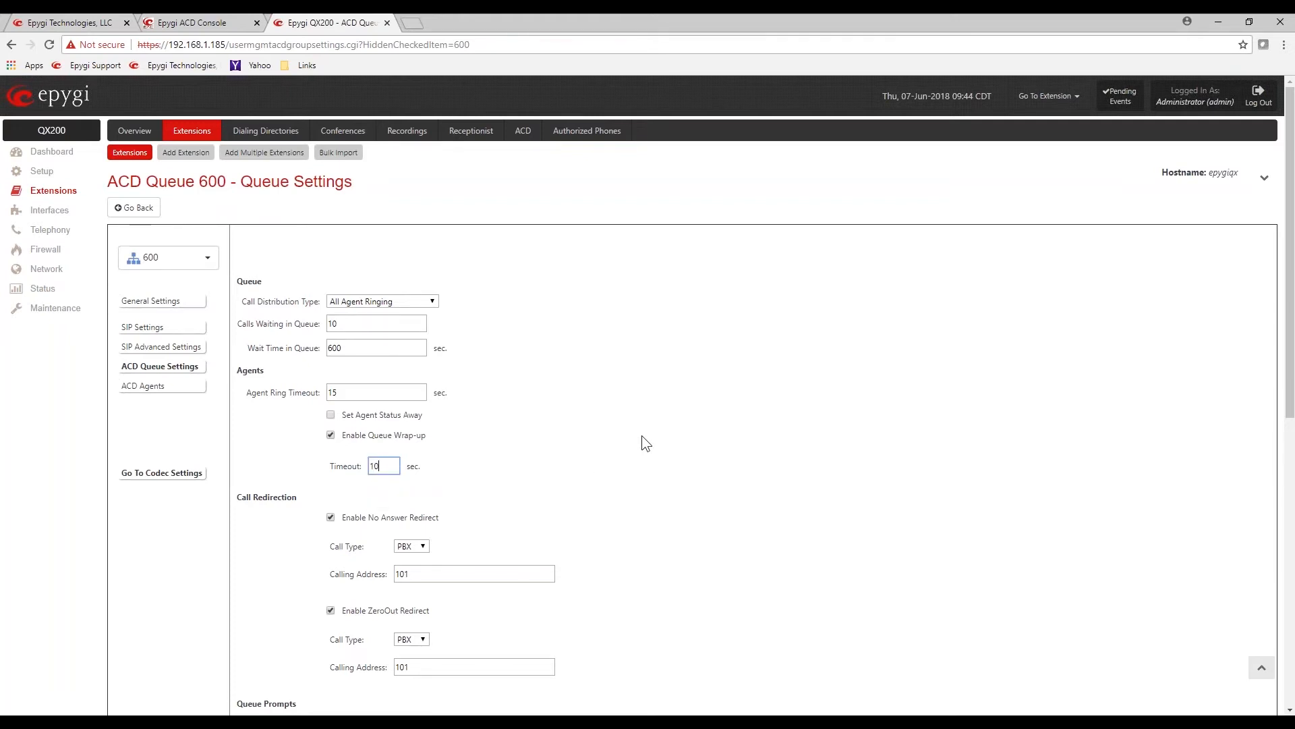
pyautogui.scroll(-9, 644, 436)
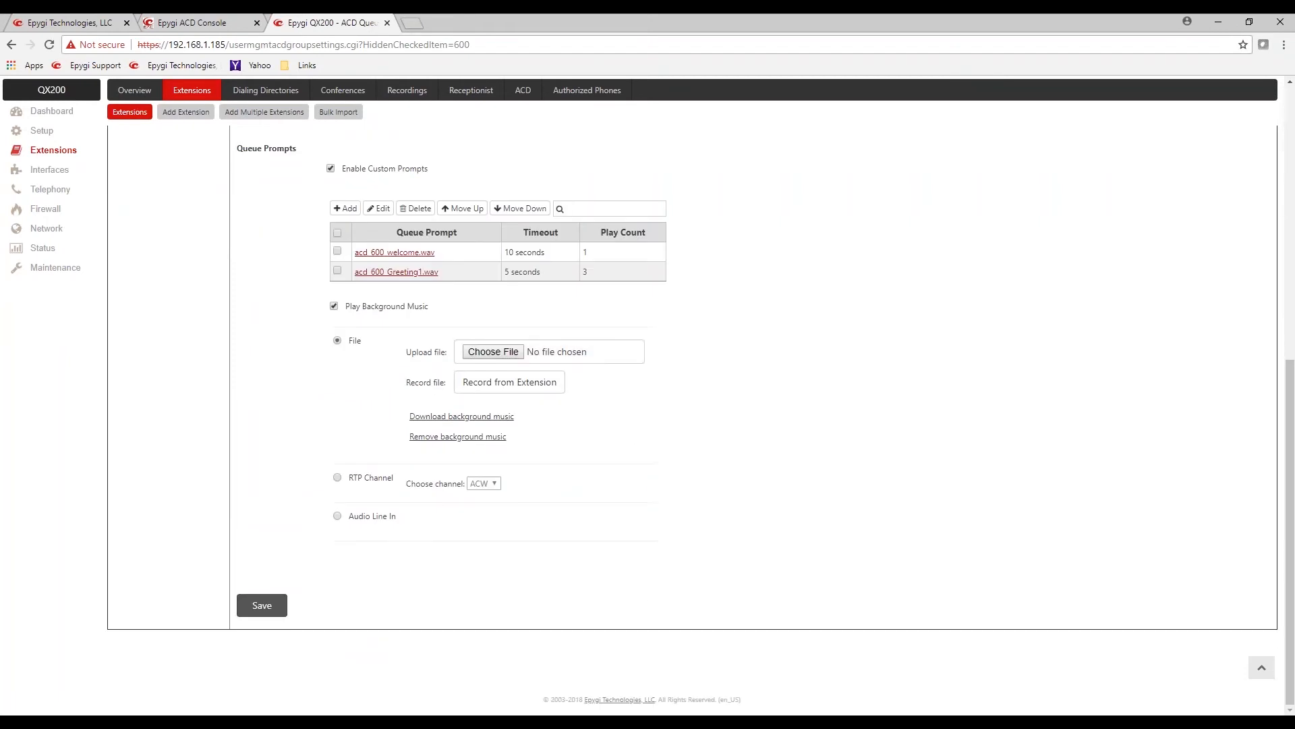
pyautogui.click(267, 610)
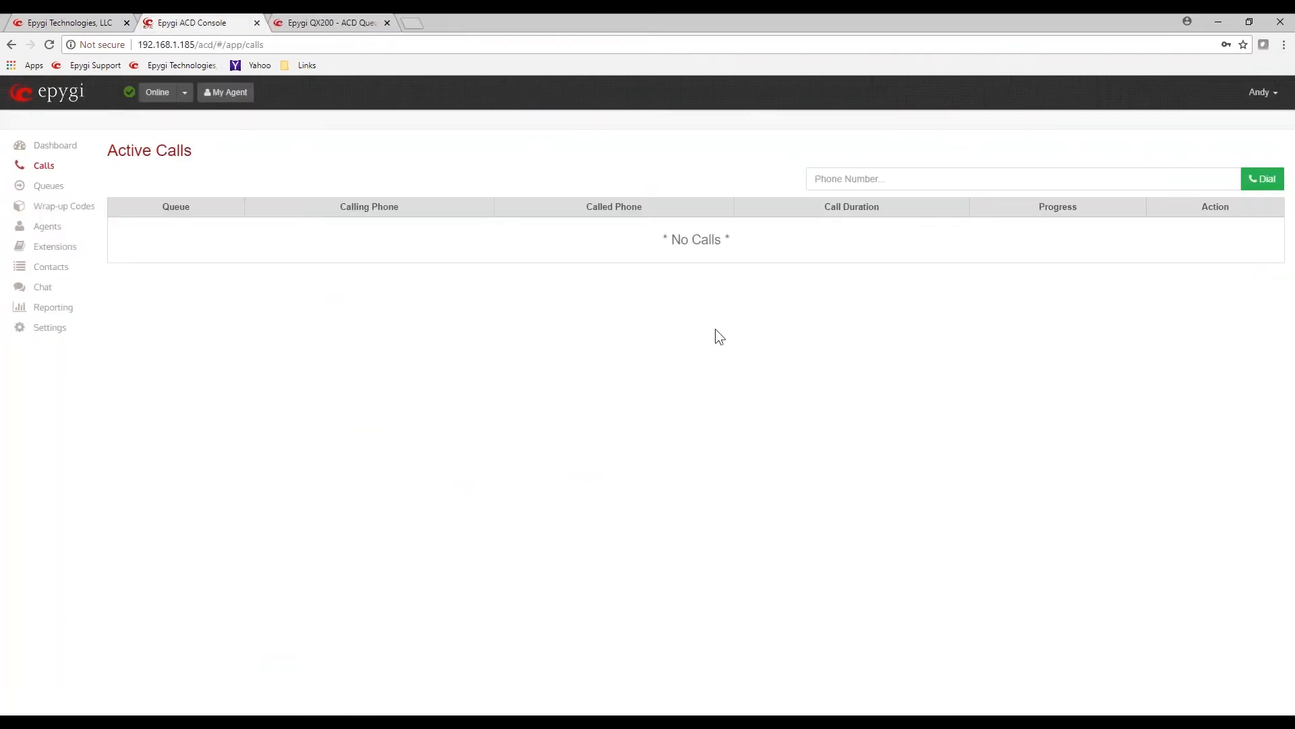
# Place an outbound call from the ACD Console to the first previously used phone number
pyautogui.click(871, 182)
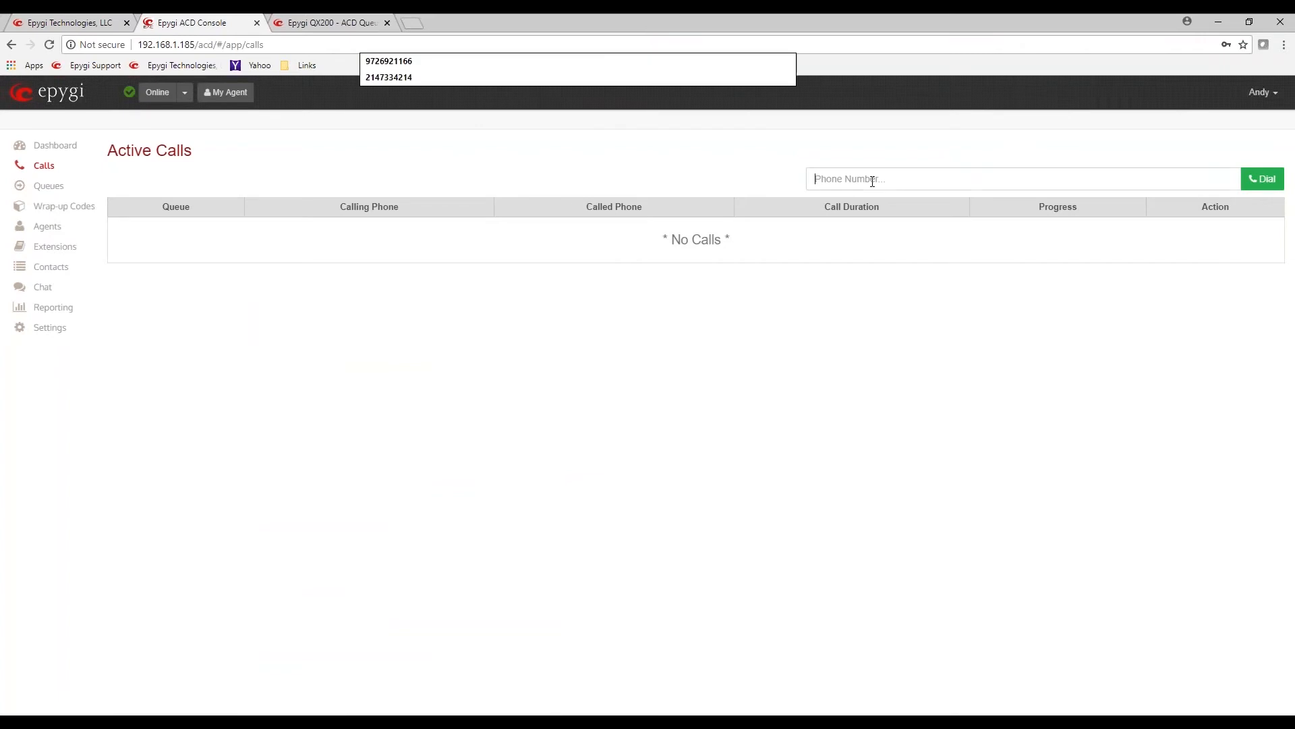
pyautogui.click(459, 60)
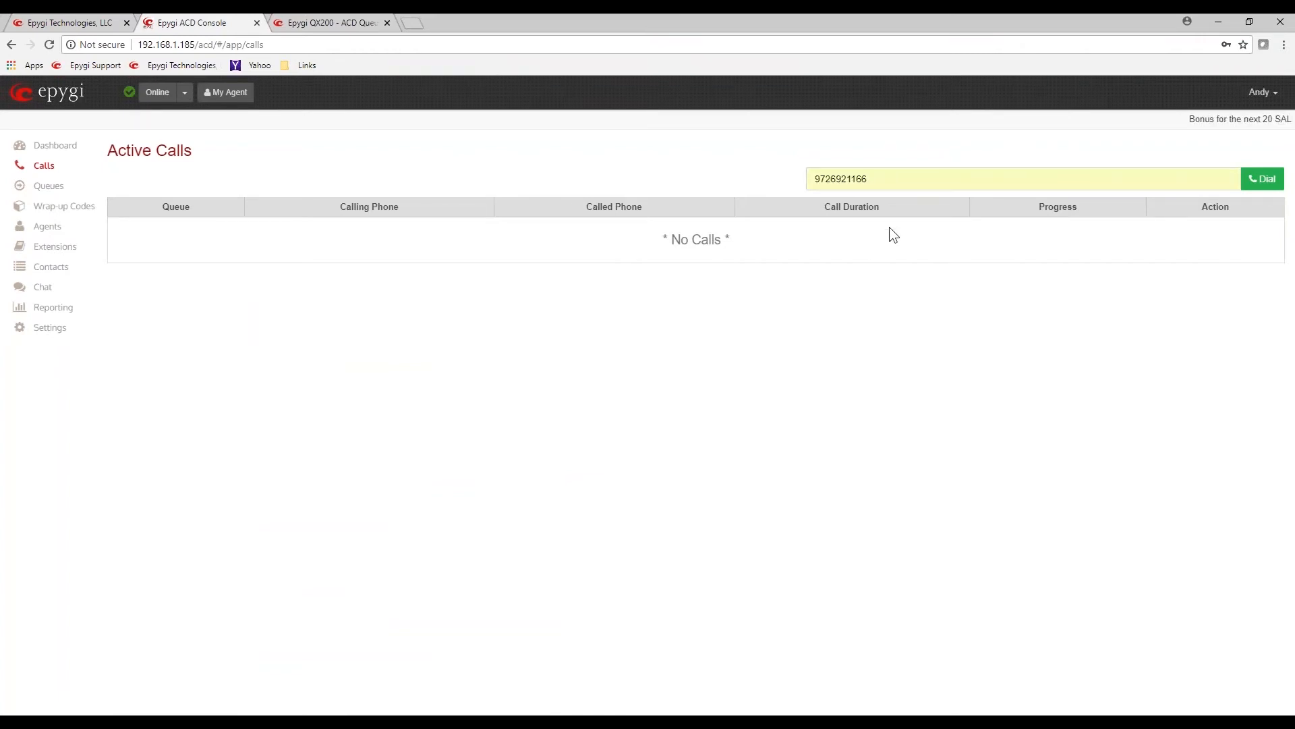
pyautogui.doubleClick(907, 186)
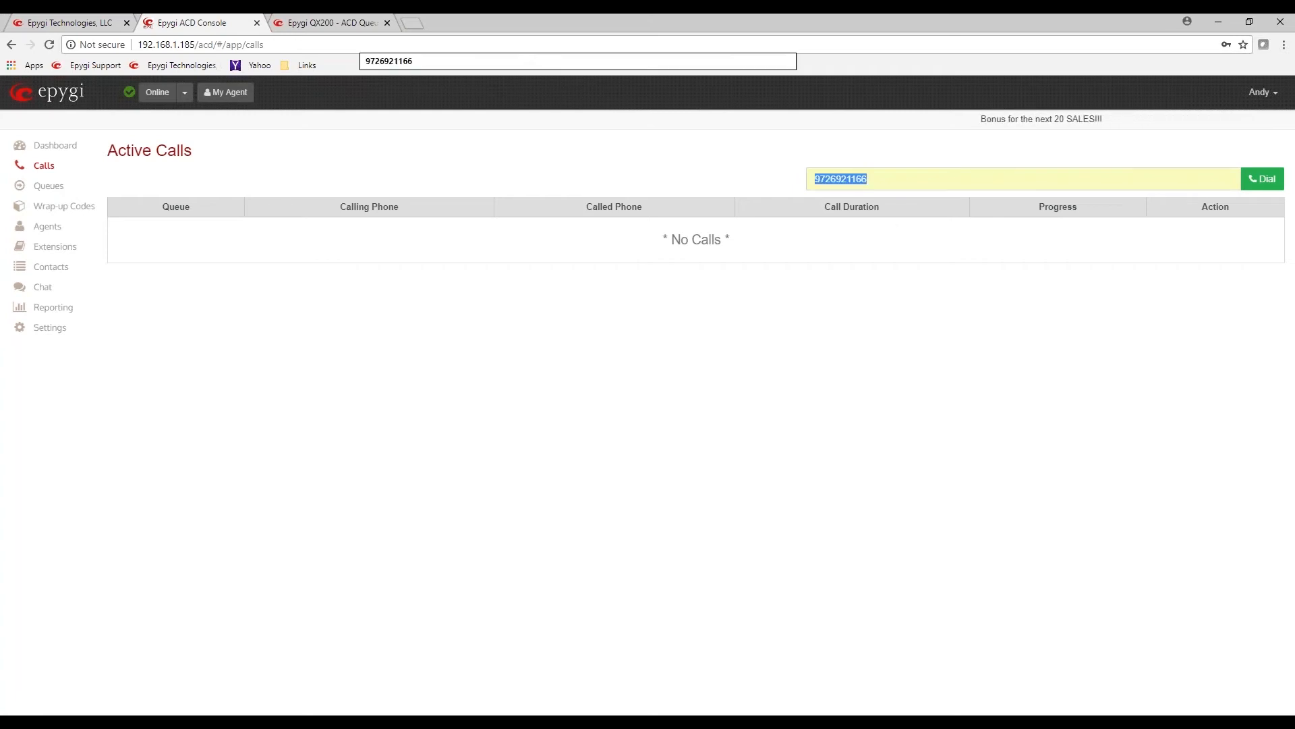
pyautogui.click(911, 180)
pyautogui.press('Escape')
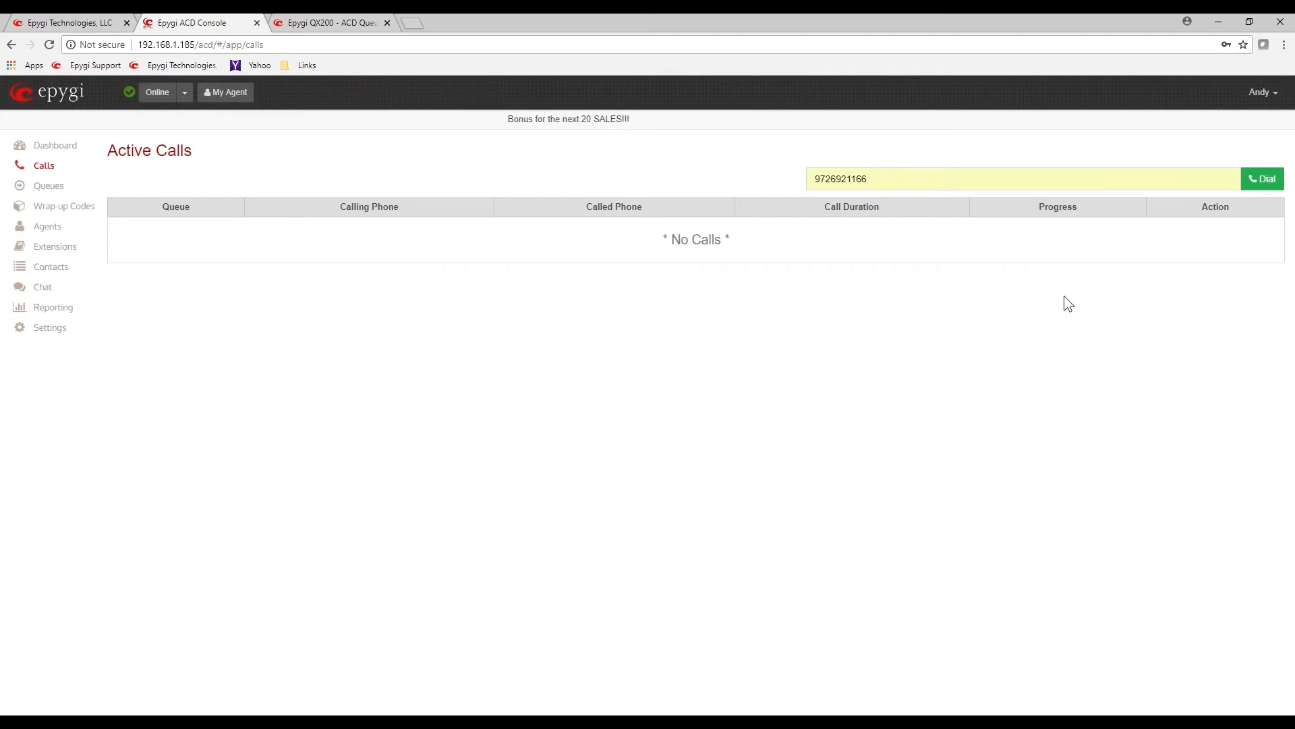
pyautogui.click(1266, 186)
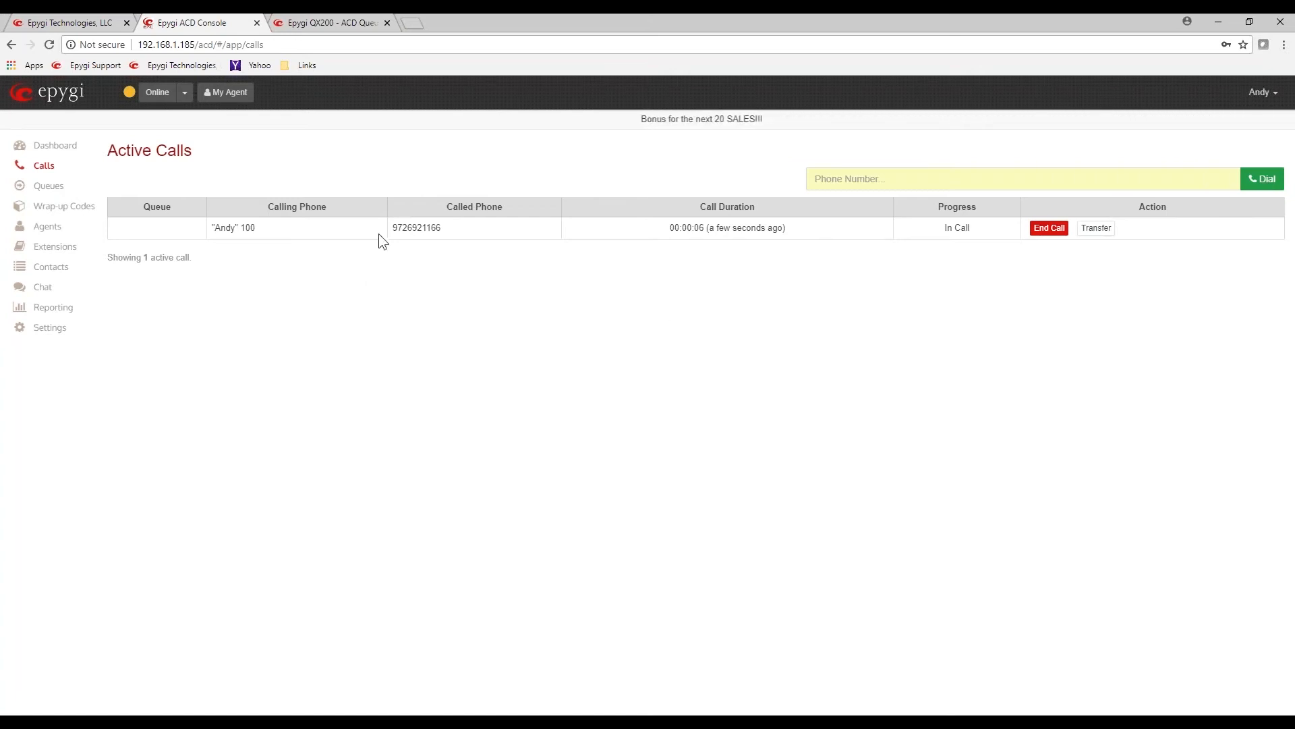
# Check the called number of the active outbound call and end the call
pyautogui.doubleClick(396, 229)
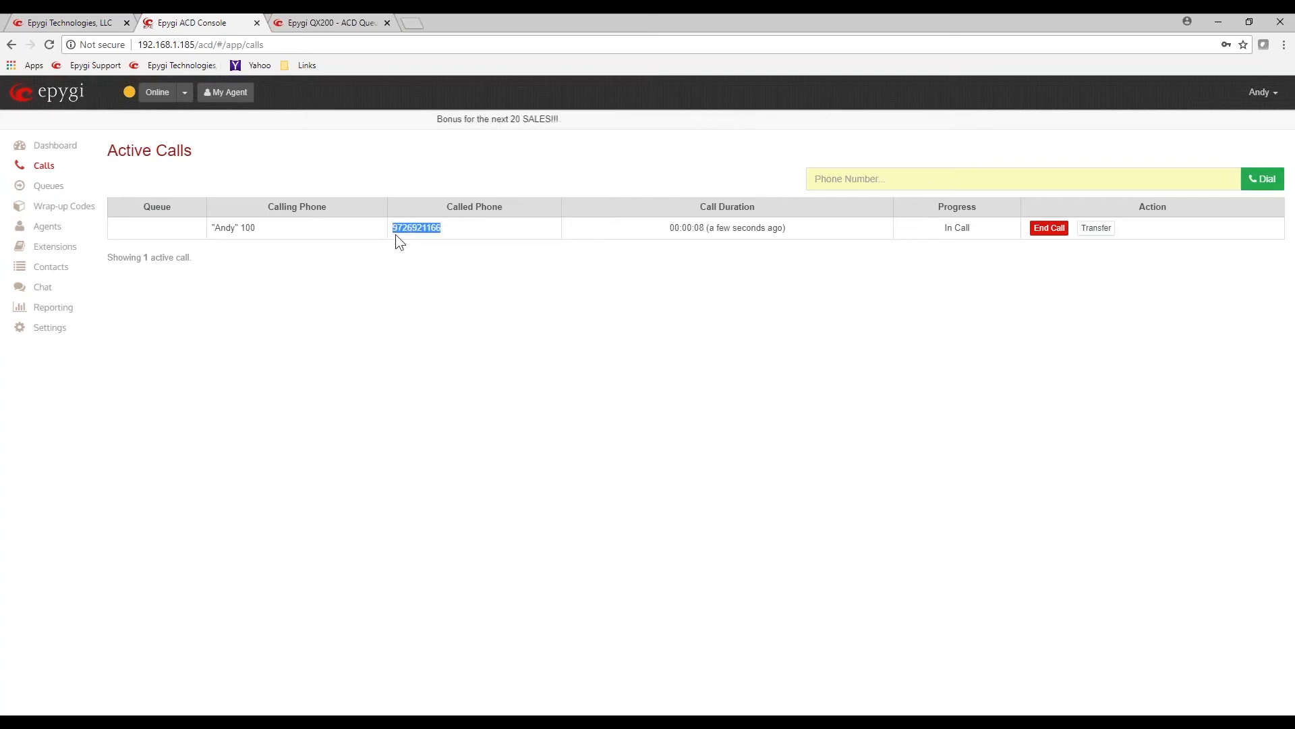
pyautogui.click(717, 308)
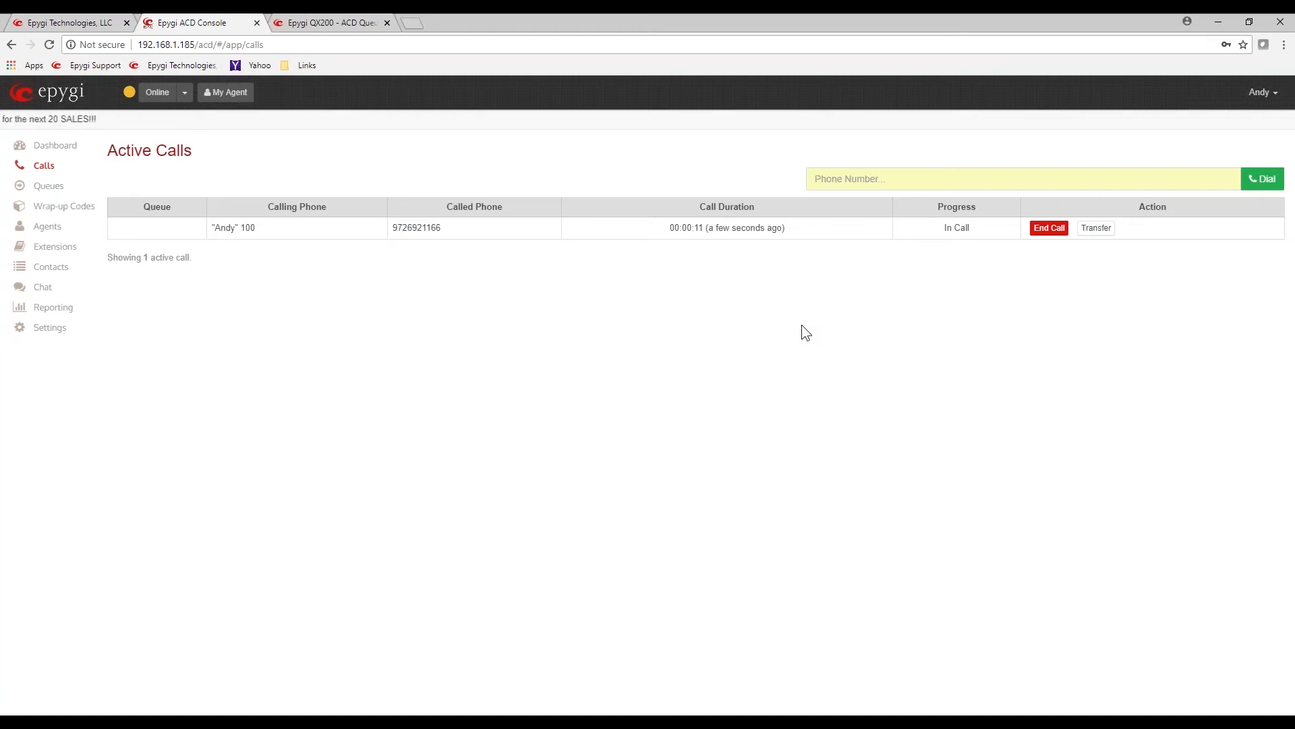
pyautogui.click(1050, 228)
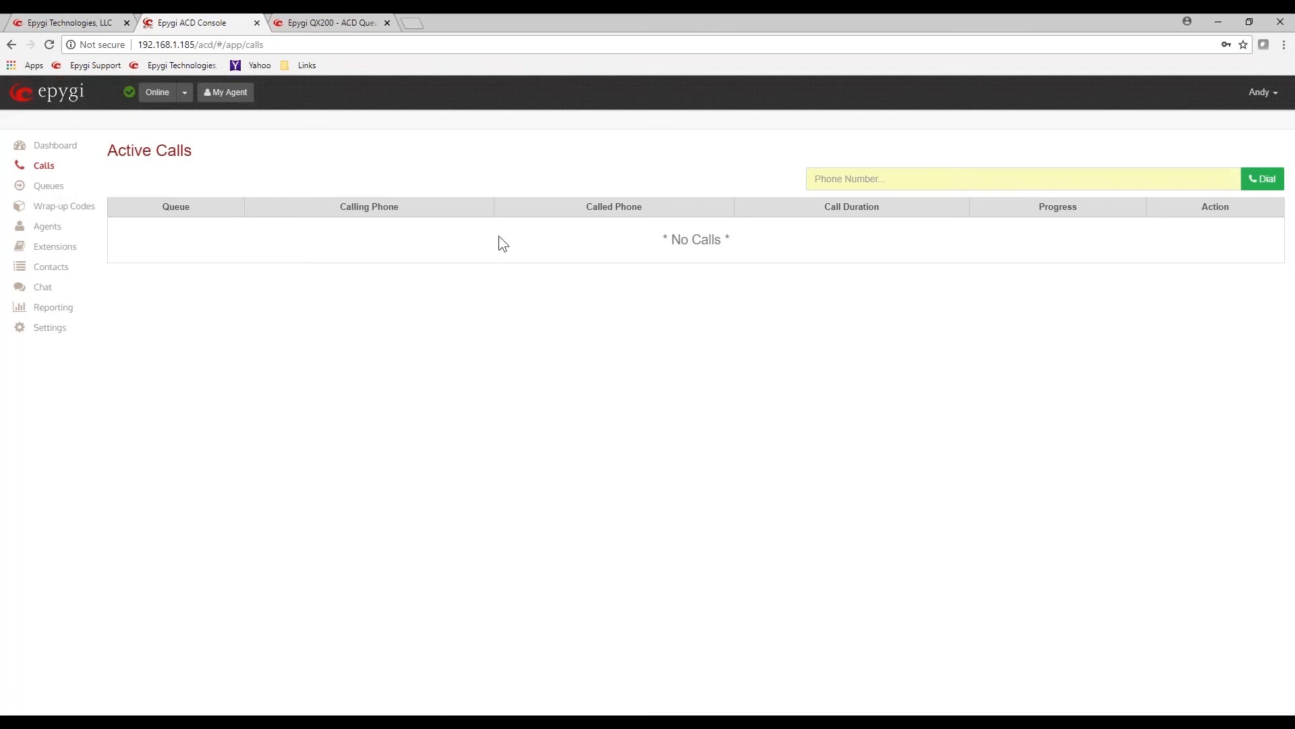
# Open the queue list and examine the direct outbound calls entry and the Sales queue's membership and online agents
pyautogui.click(49, 188)
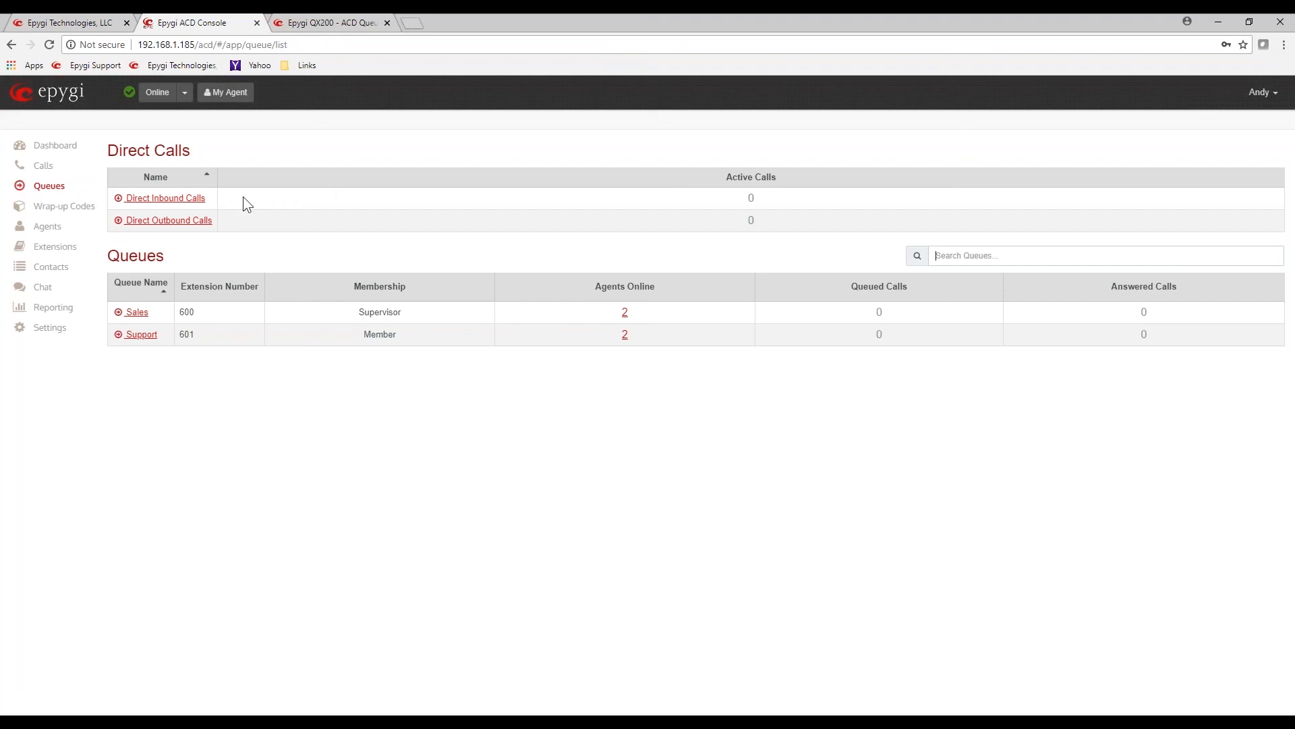
pyautogui.moveTo(223, 218); pyautogui.dragTo(147, 228)
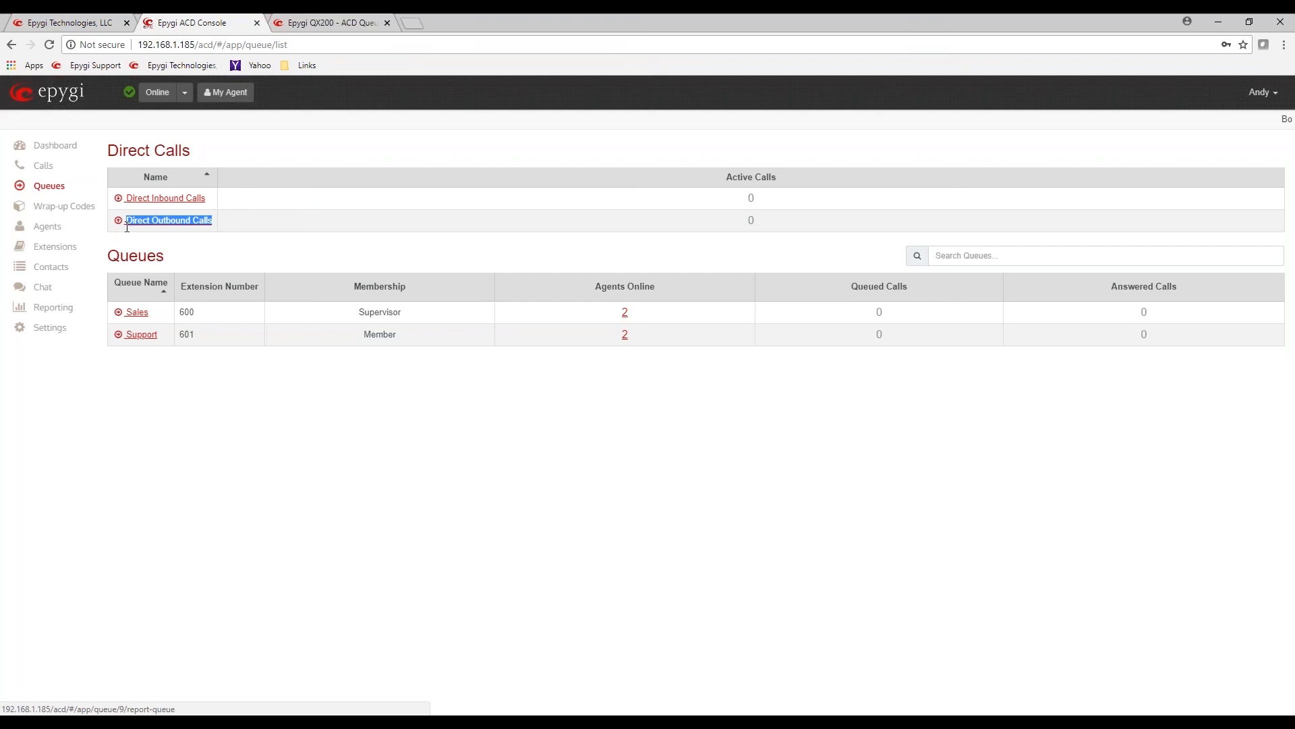
pyautogui.click(197, 456)
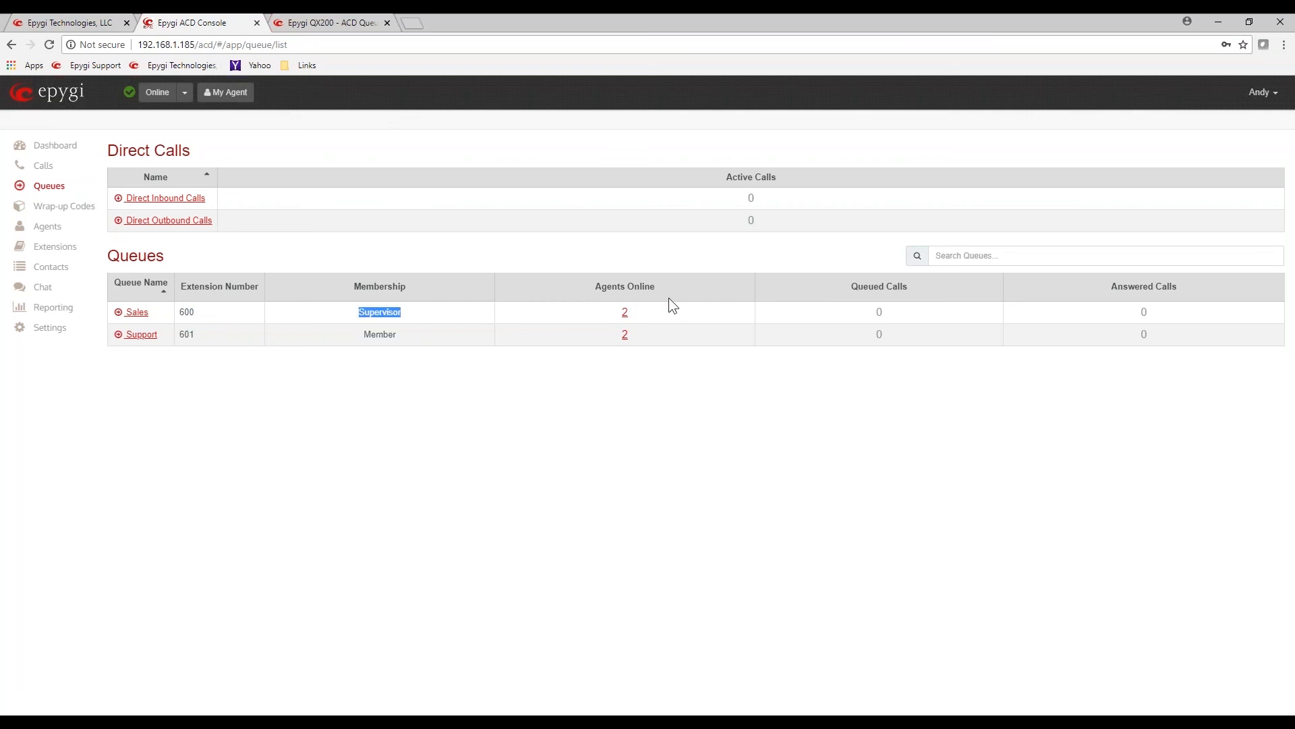
pyautogui.moveTo(653, 310); pyautogui.dragTo(608, 313)
pyautogui.click(820, 313)
# Open the Sales queue's statistics and examine the total calls in the queue summary
pyautogui.click(136, 312)
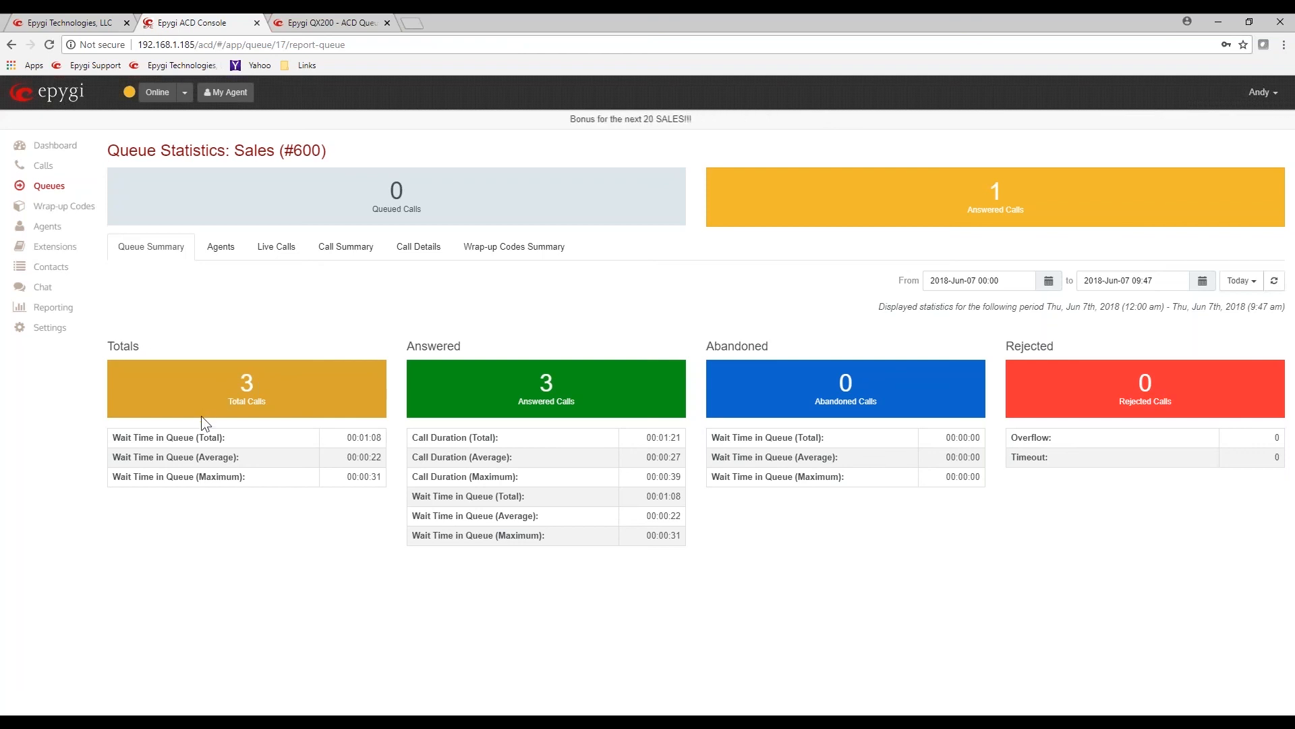
pyautogui.tripleClick(226, 395)
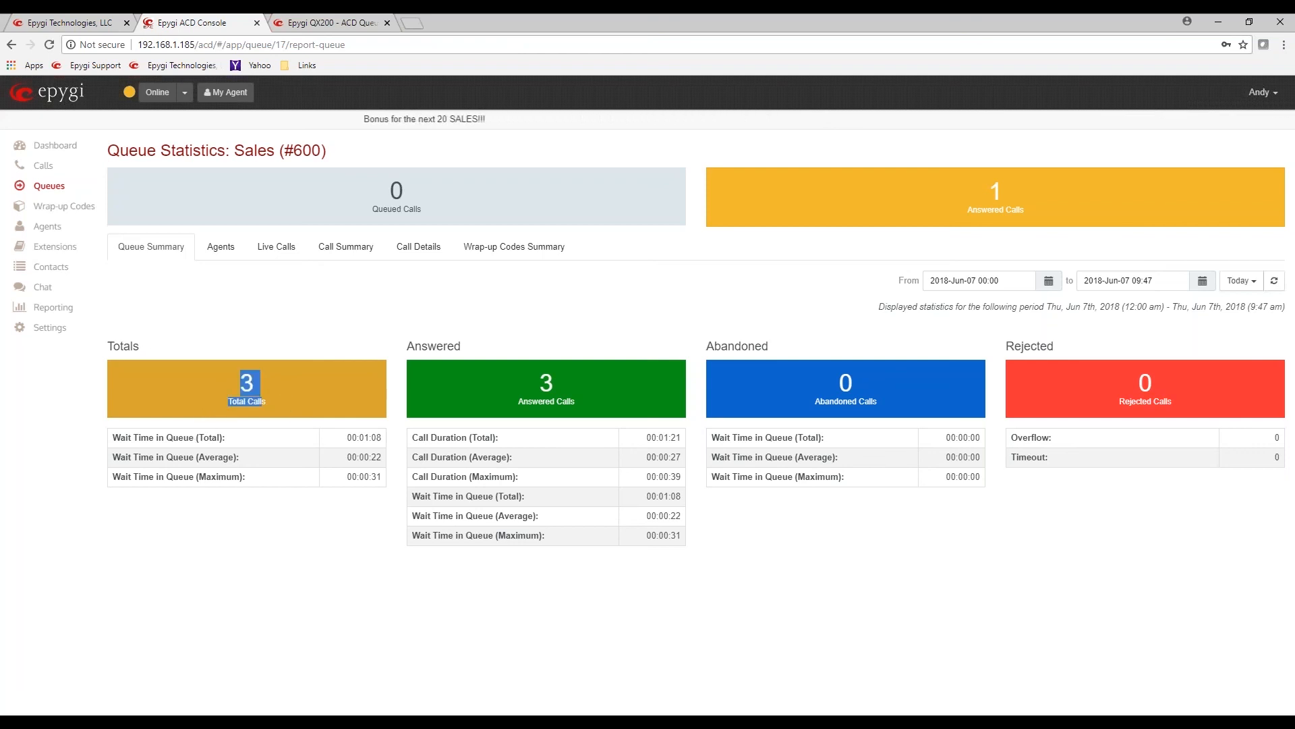